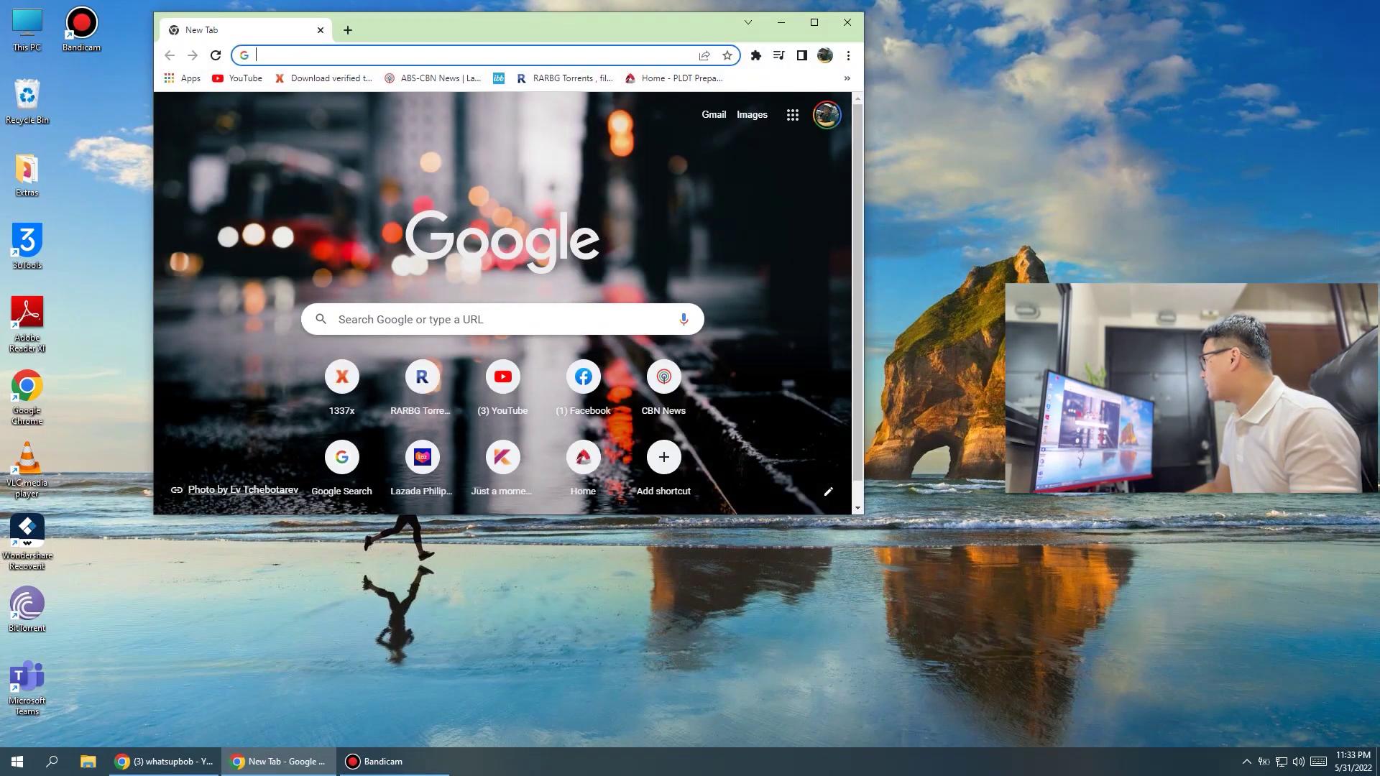
# - Search 'wondershare recoverit' in maximized Chrome and open the official Recoverit Data Recovery site
pyautogui.click(814, 21)
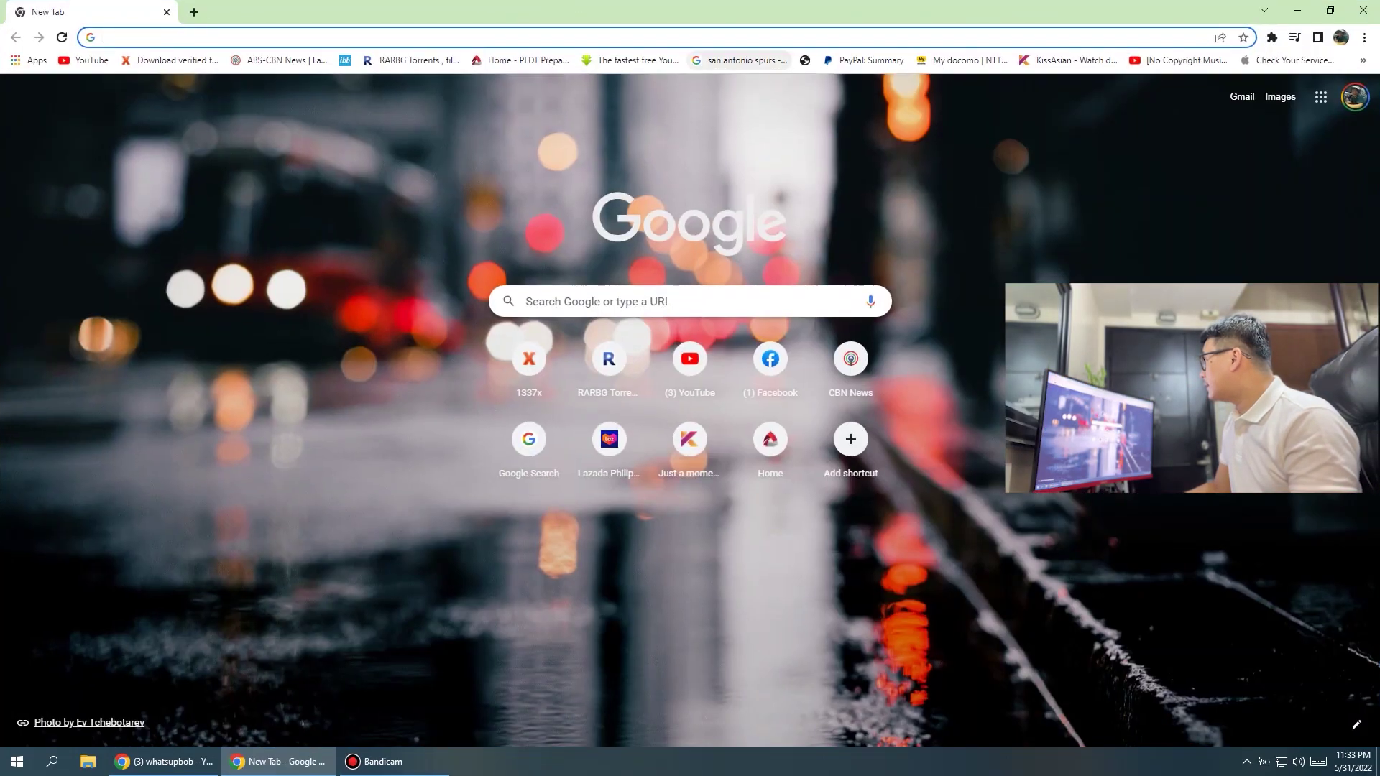
pyautogui.click(431, 37)
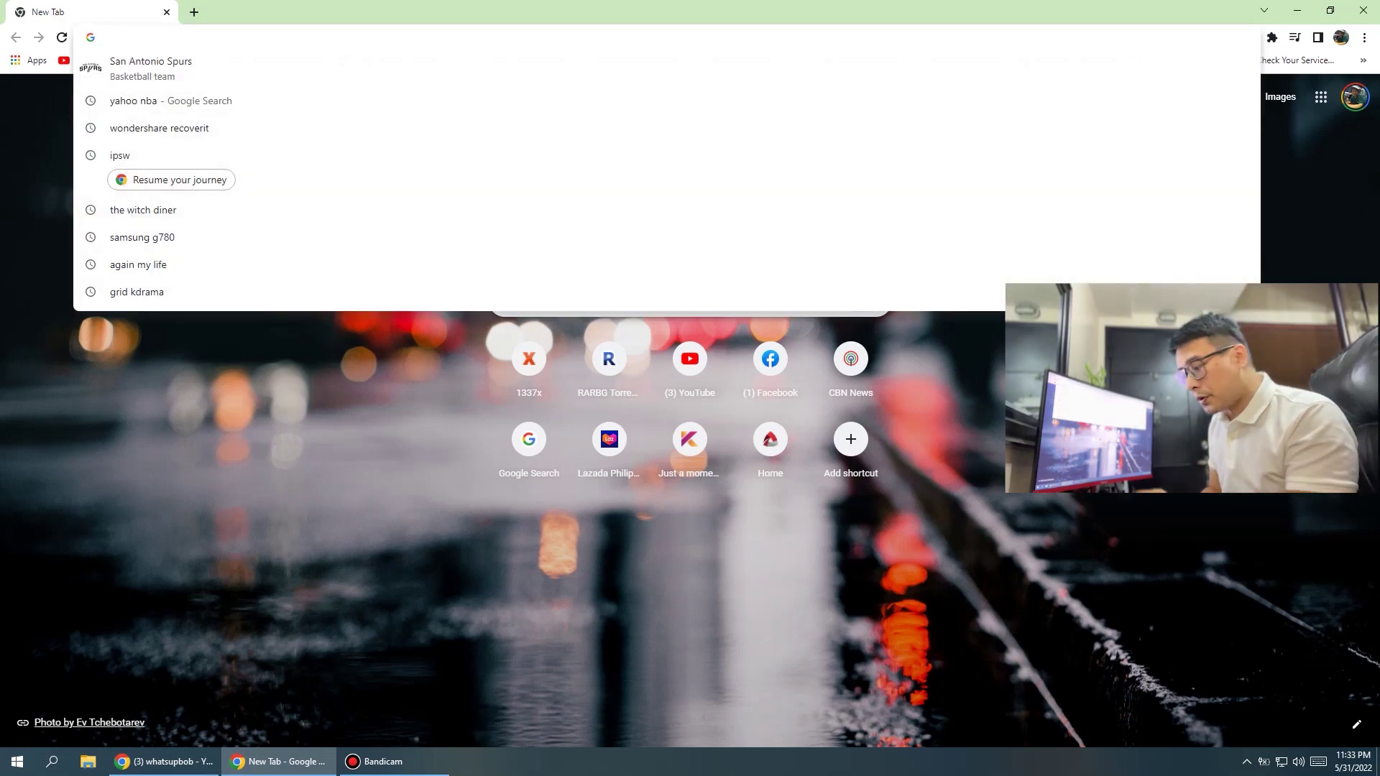
pyautogui.write('wondershare recoverit')
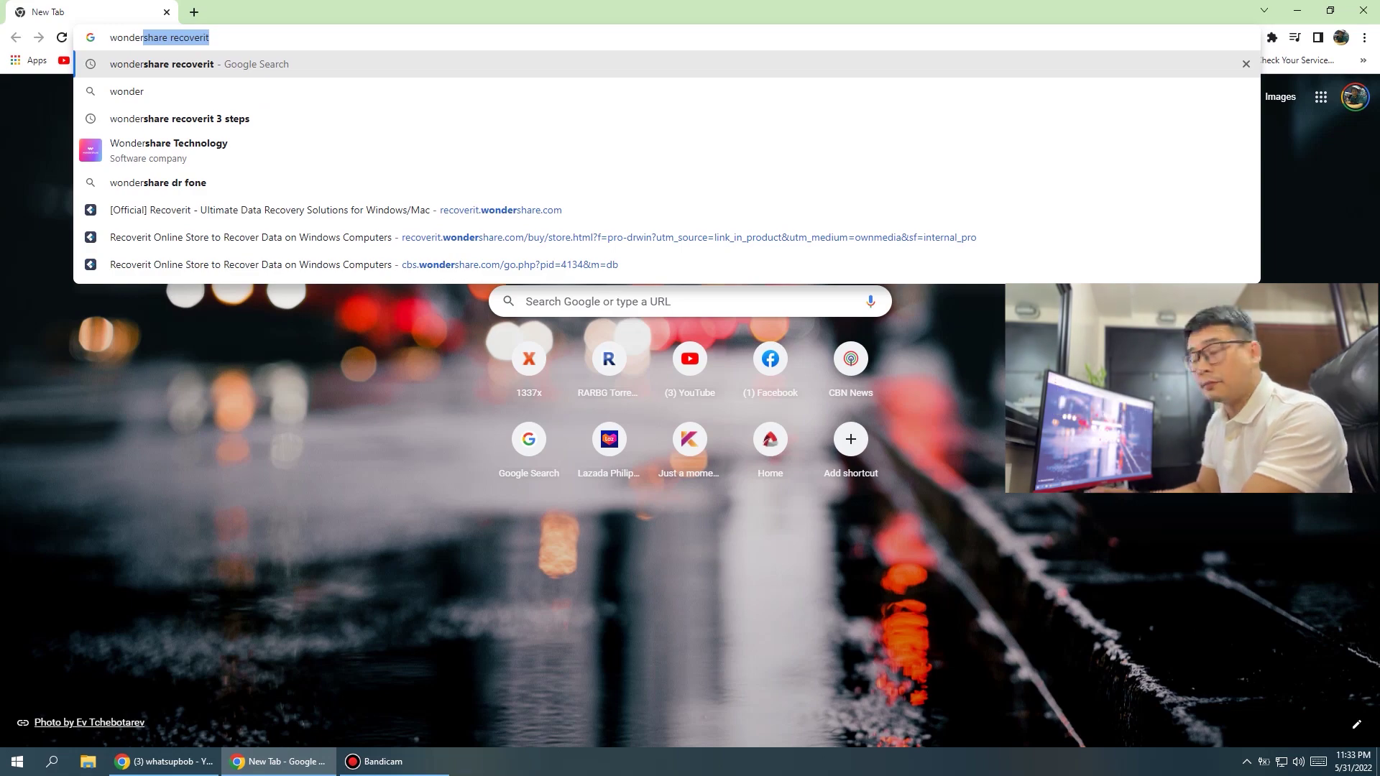
pyautogui.press('Return')
pyautogui.scroll(-4, 690, 431)
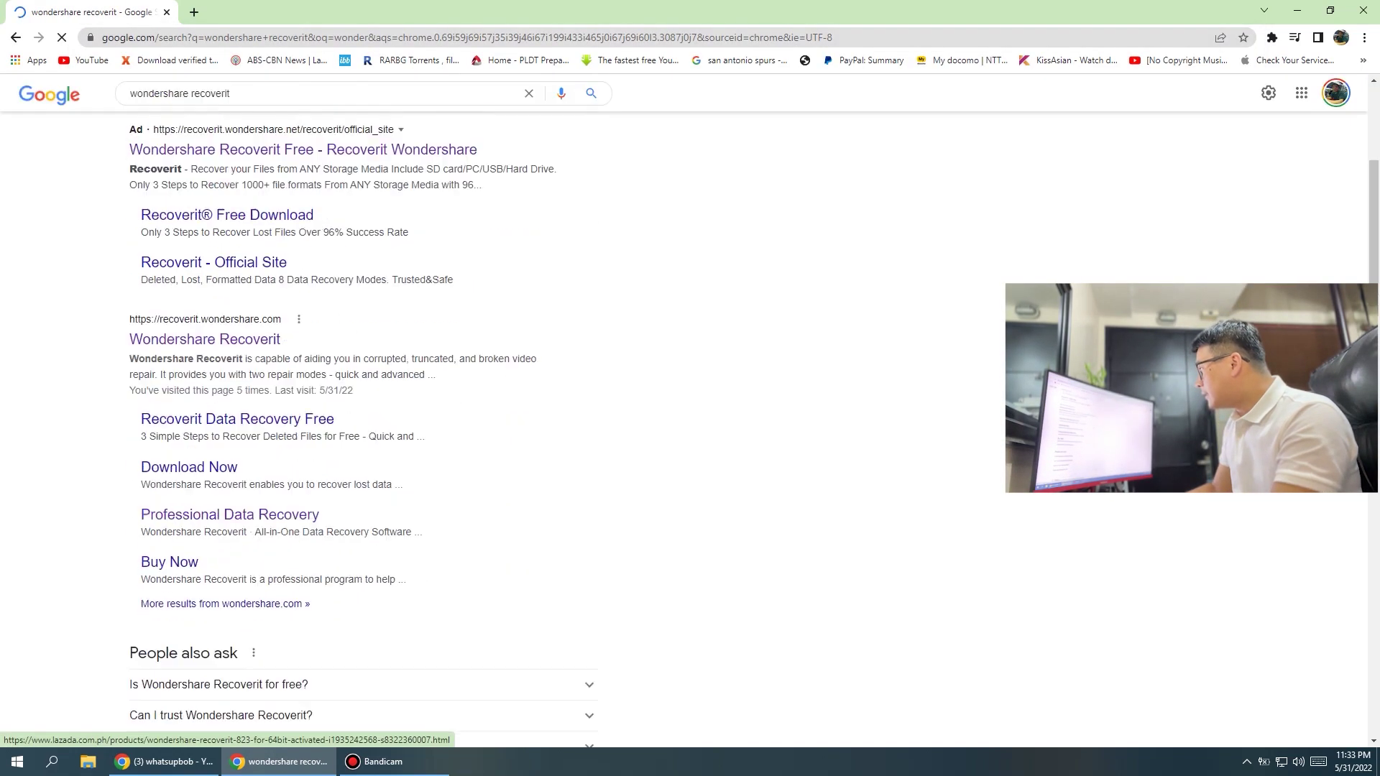
pyautogui.click(206, 226)
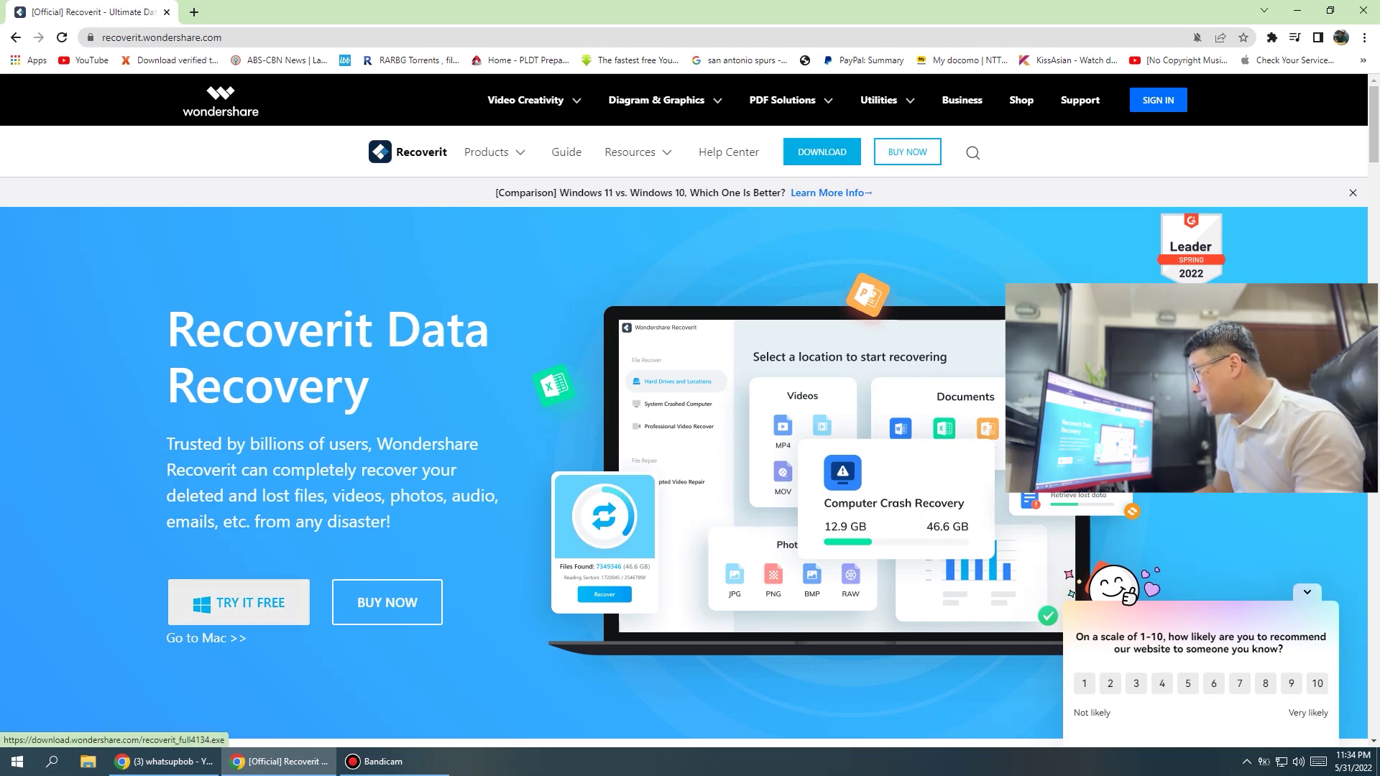
# - Download the Recoverit installer with TRY IT FREE, then minimize Chrome to the desktop
pyautogui.click(238, 602)
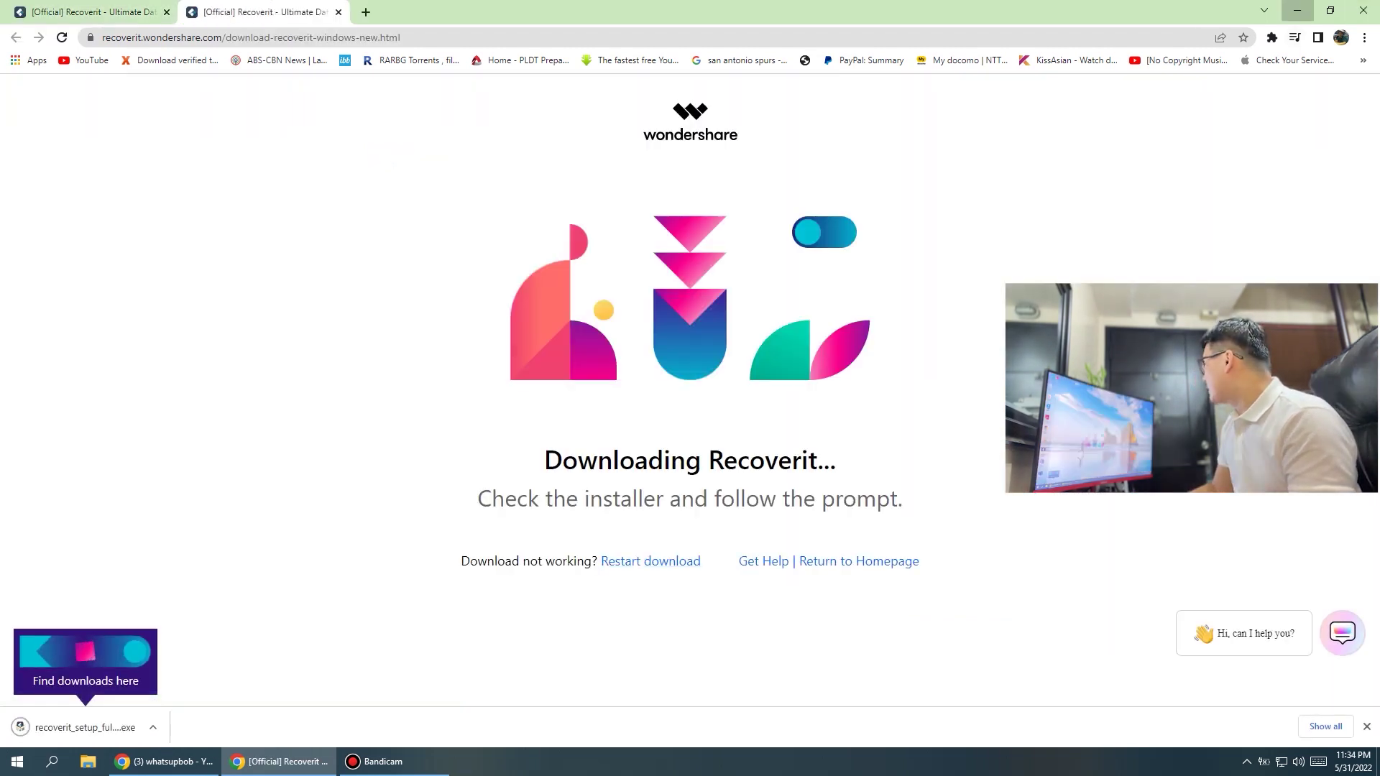
pyautogui.click(1298, 10)
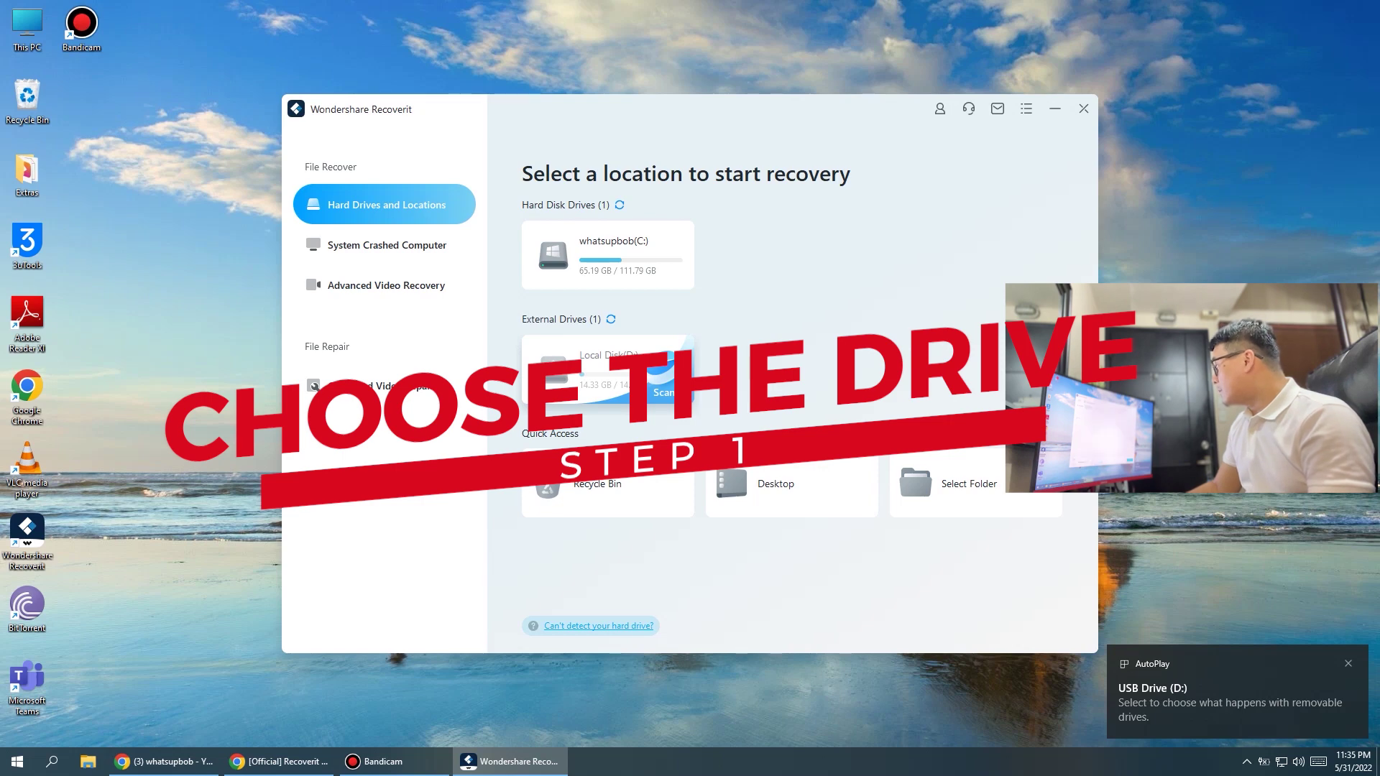
# - Start a scan, then abandon it and return to the drive list showing Local Disk (D:)
pyautogui.click(663, 393)
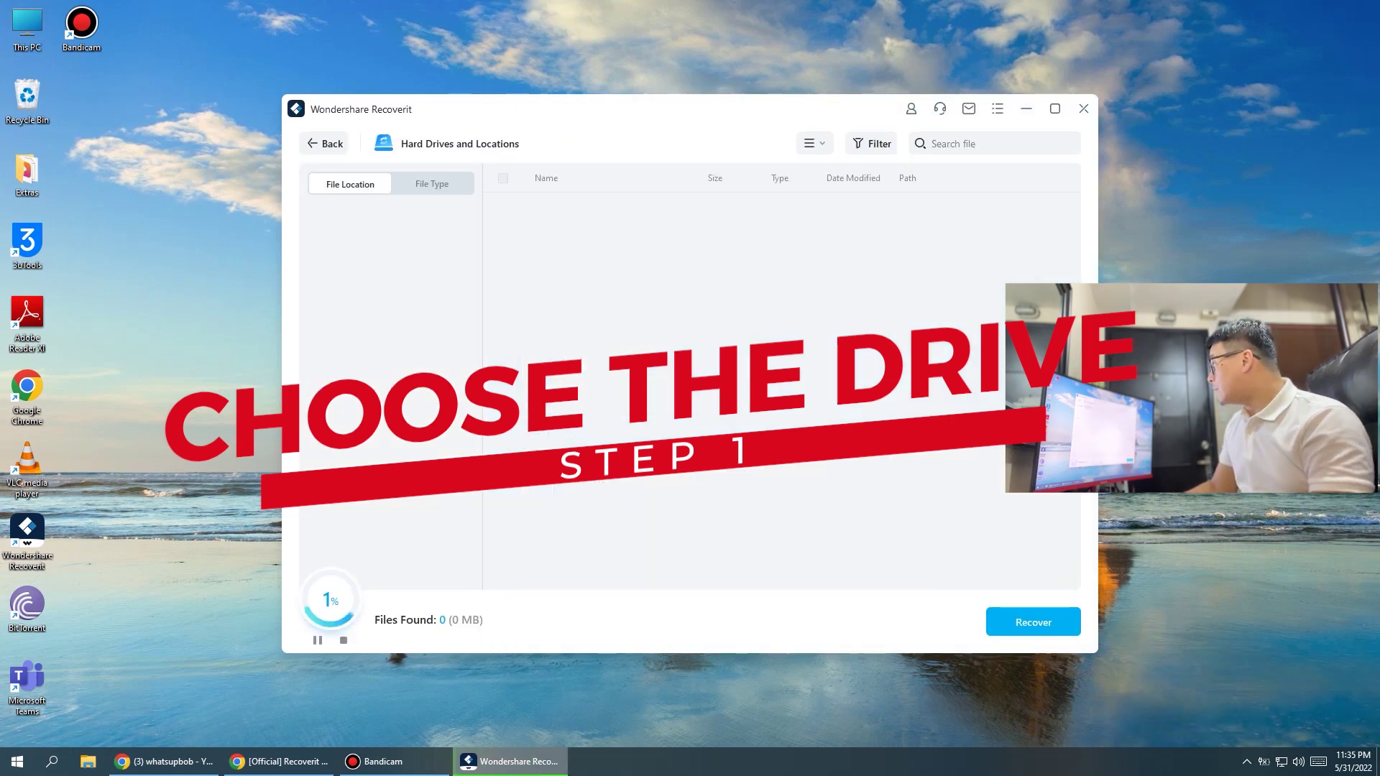
pyautogui.press('Escape')
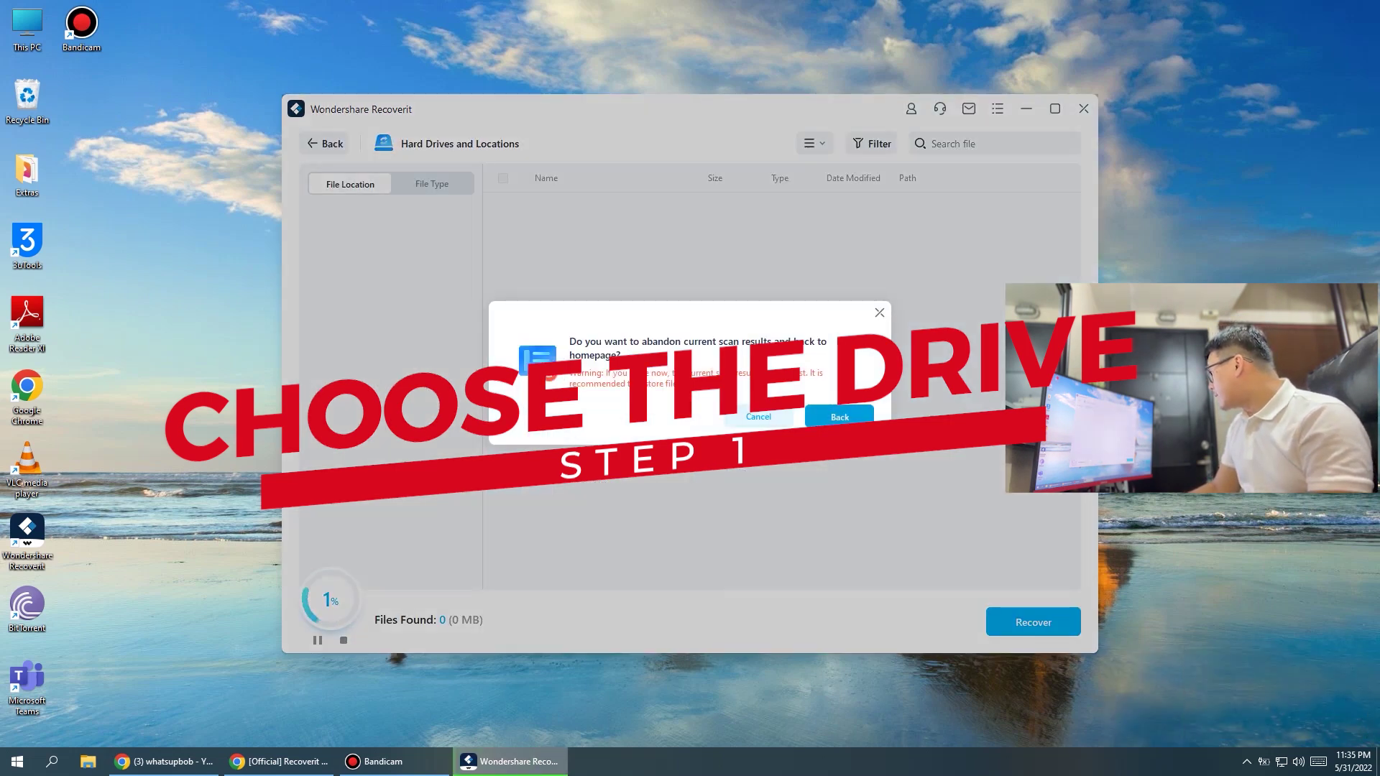
pyautogui.click(758, 416)
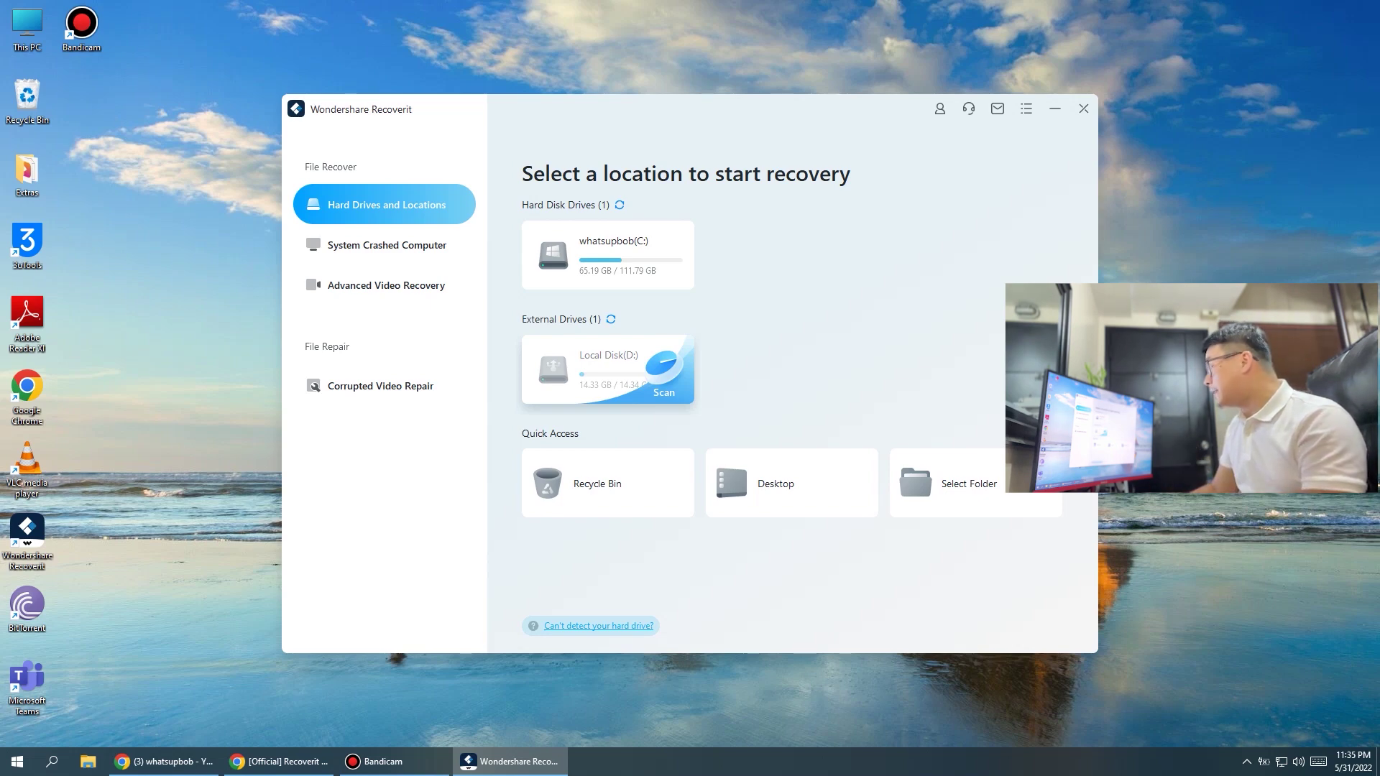
# - Scan Local Disk (D:) until it completes, reporting 89 files (469.69 MB)
pyautogui.click(664, 380)
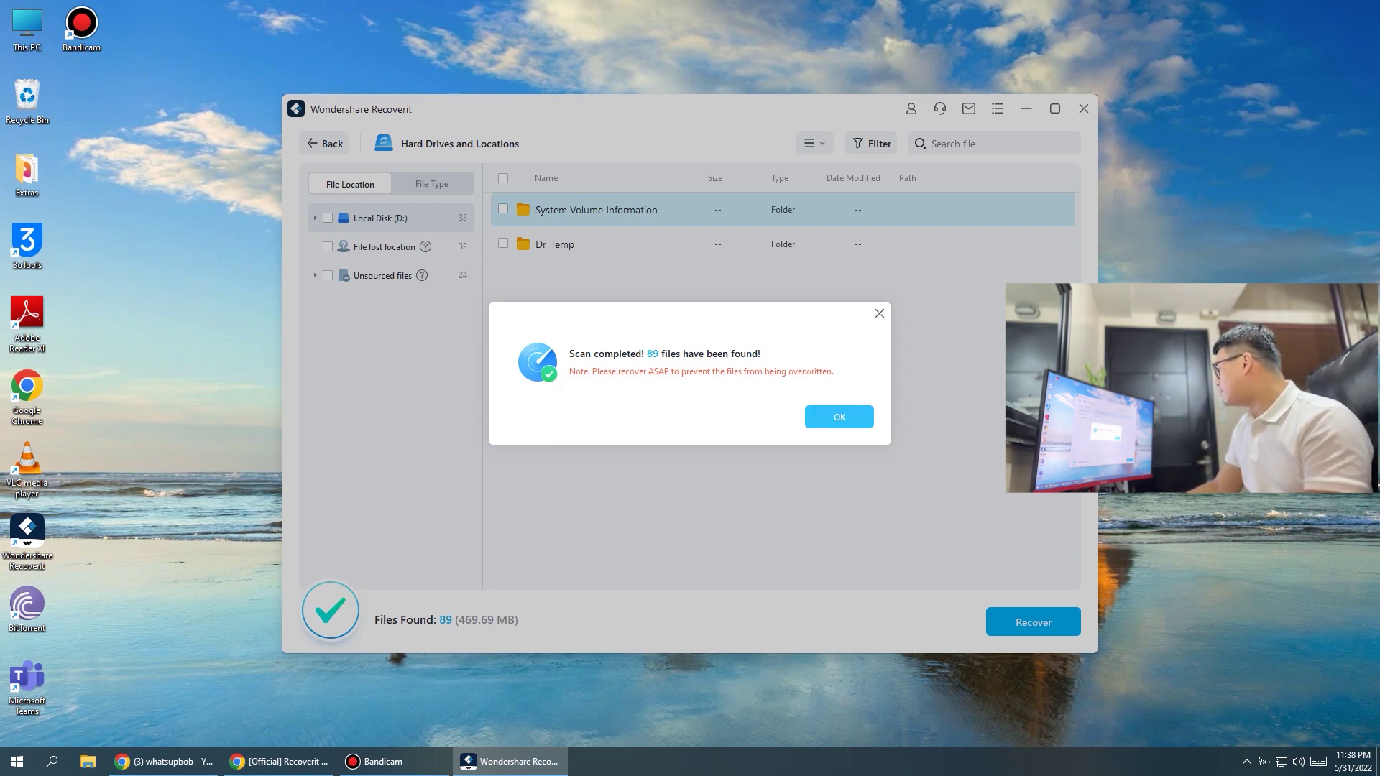
# - Dismiss the scan-completed message and list the recovered jpg files under unsourced files
pyautogui.click(839, 416)
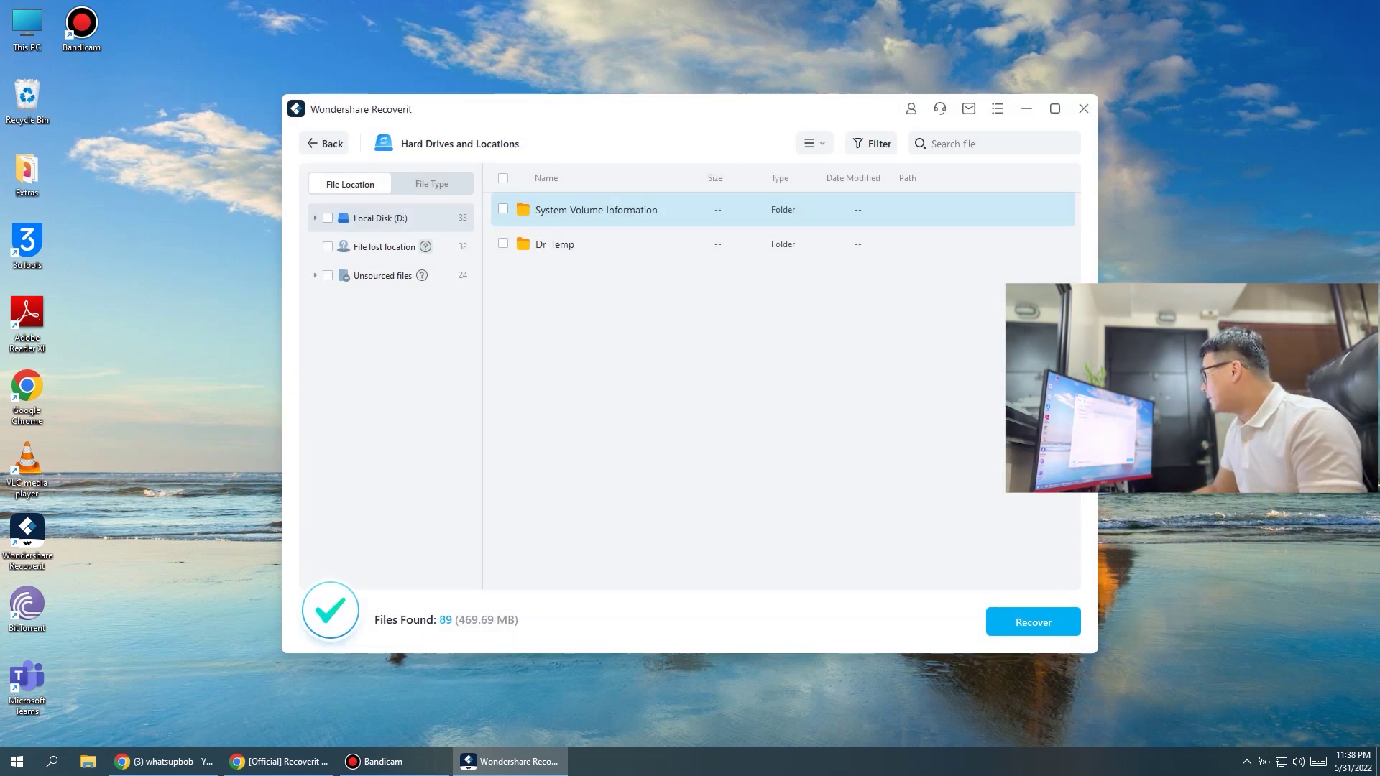
pyautogui.press('Down')
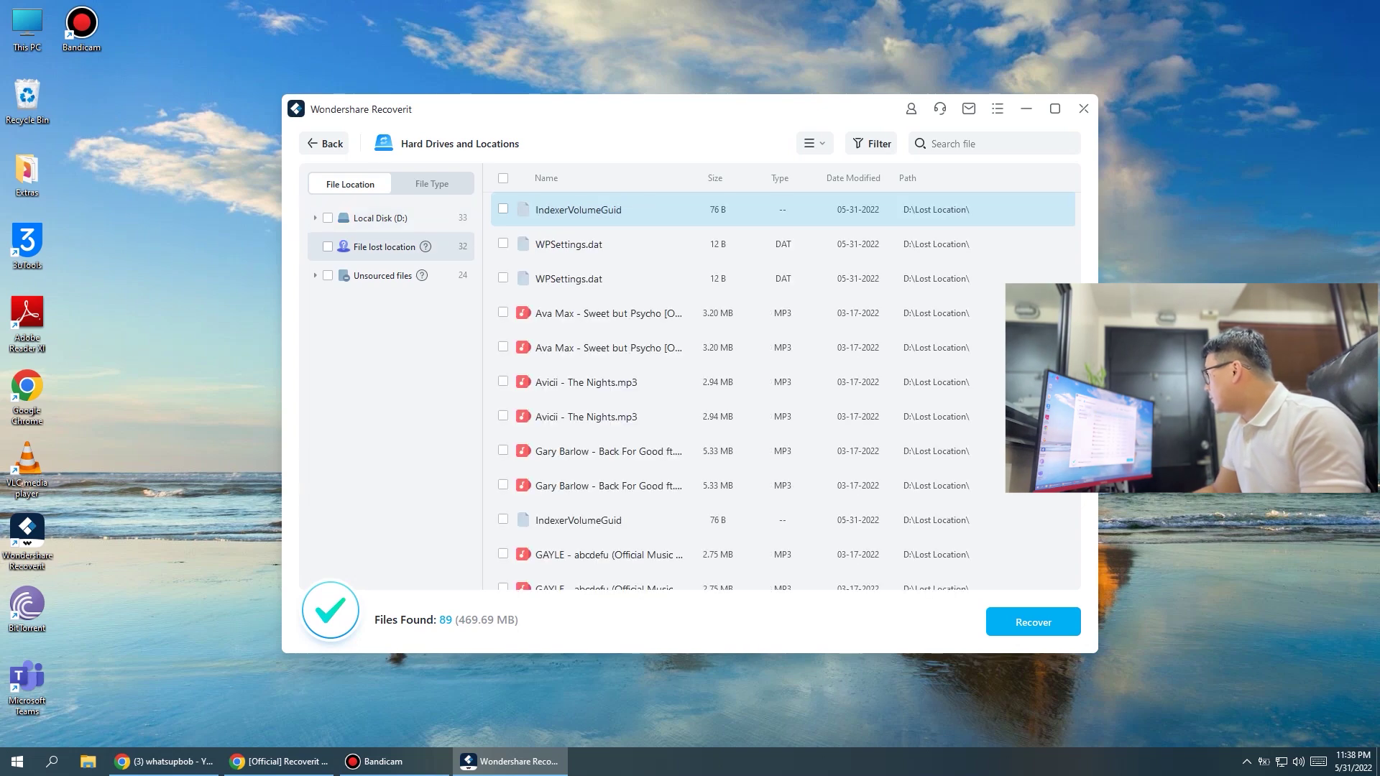
pyautogui.scroll(-1, 785, 391)
pyautogui.scroll(-1, 785, 391)
pyautogui.scroll(-1, 784, 391)
pyautogui.scroll(-2, 785, 390)
pyautogui.scroll(-3, 785, 390)
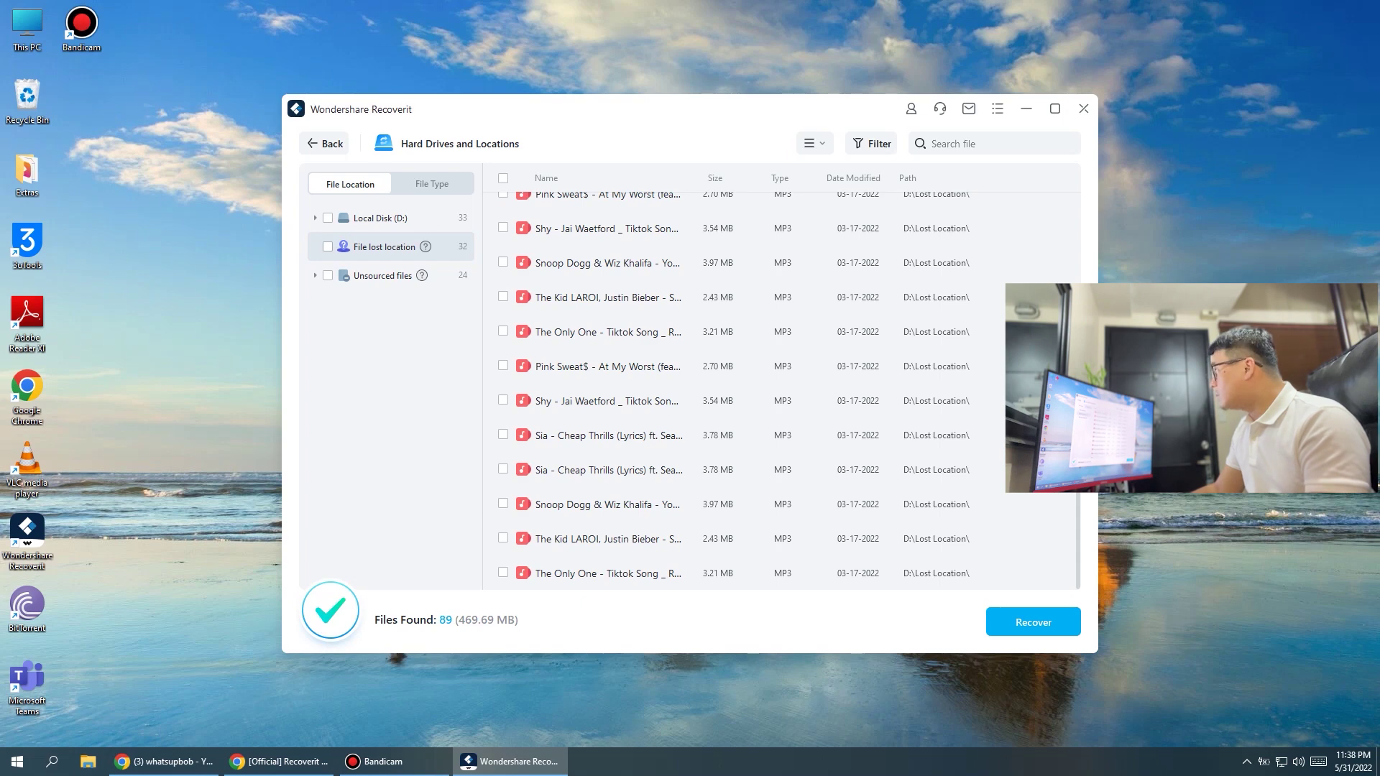
pyautogui.scroll(1, 786, 390)
pyautogui.press('Down')
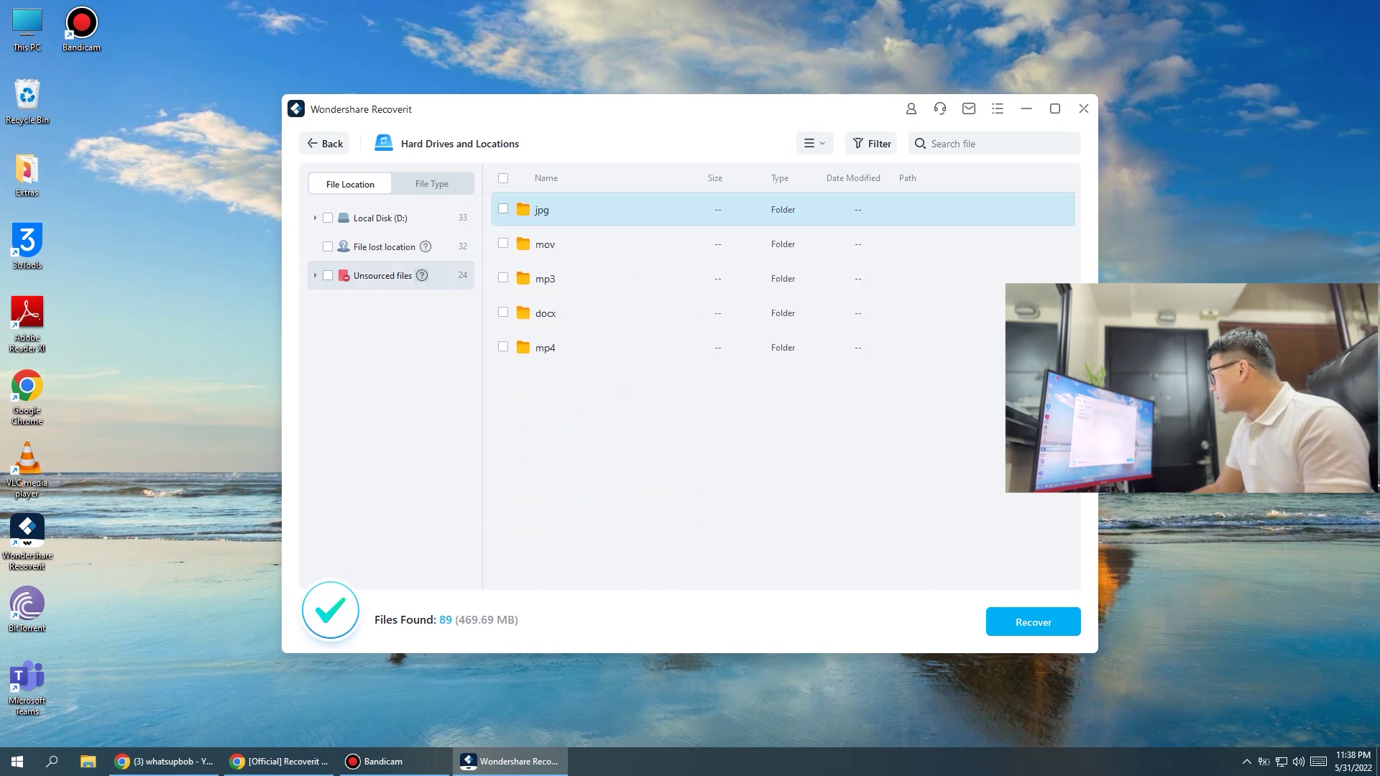
pyautogui.press('Return')
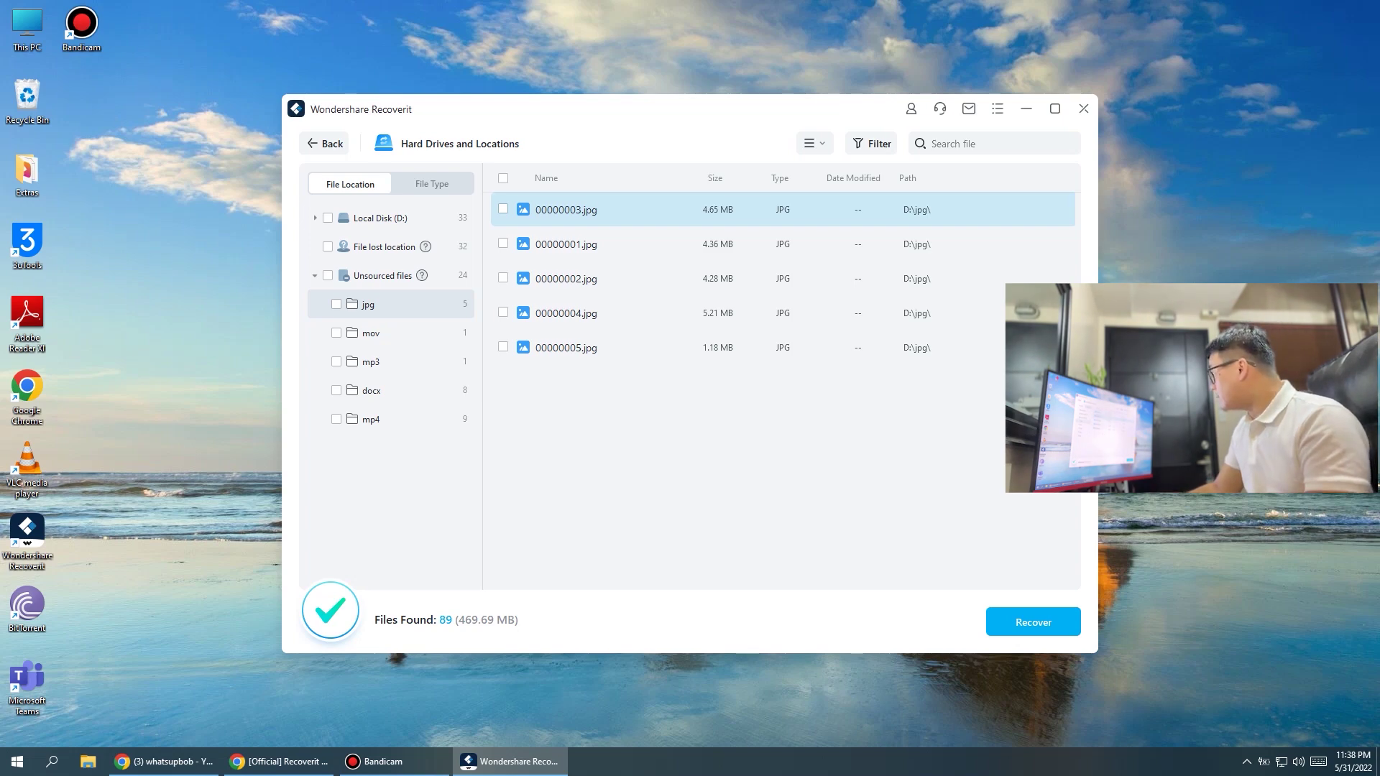
# - Preview photo 00000002.jpg, close it, and tick the jpg folder to select all five files
pyautogui.press('Down')
pyautogui.press('Down')
pyautogui.press('Return')
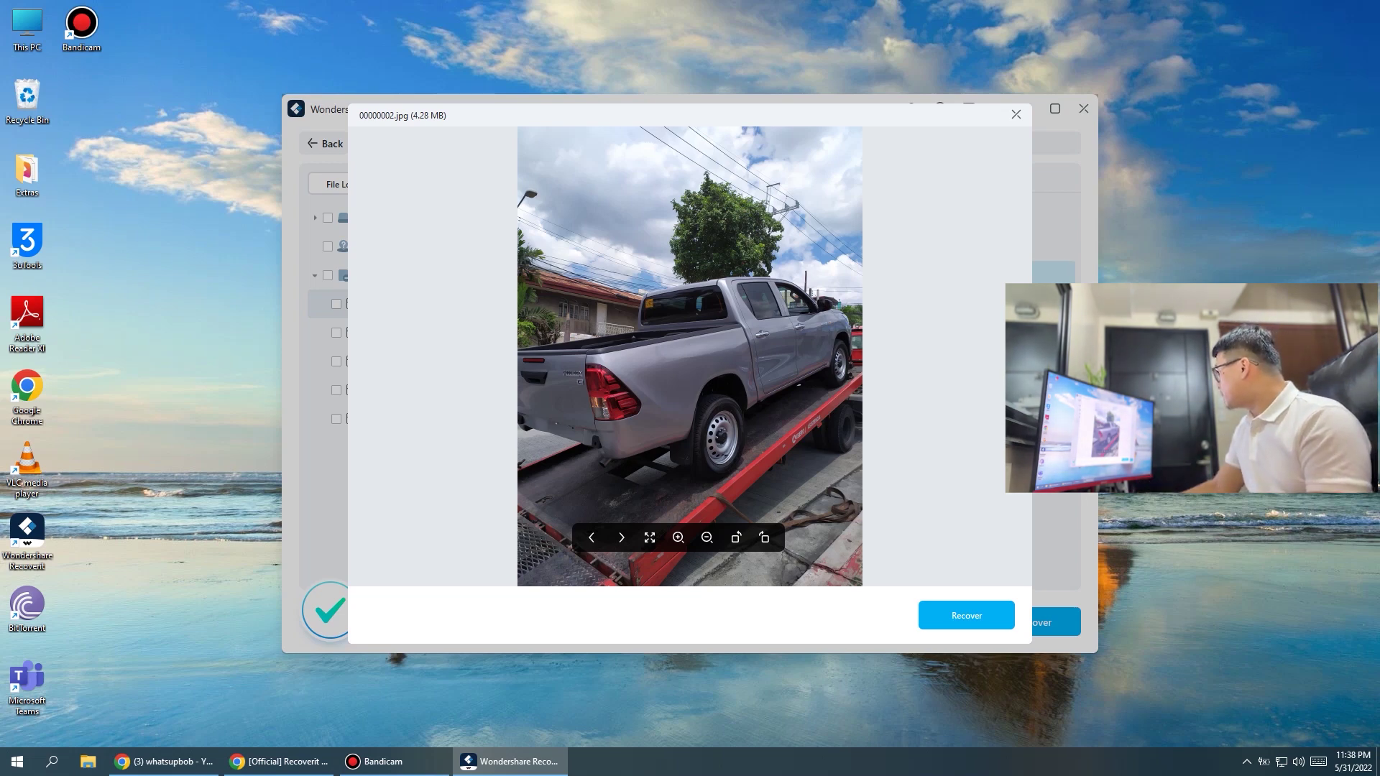
pyautogui.press('Escape')
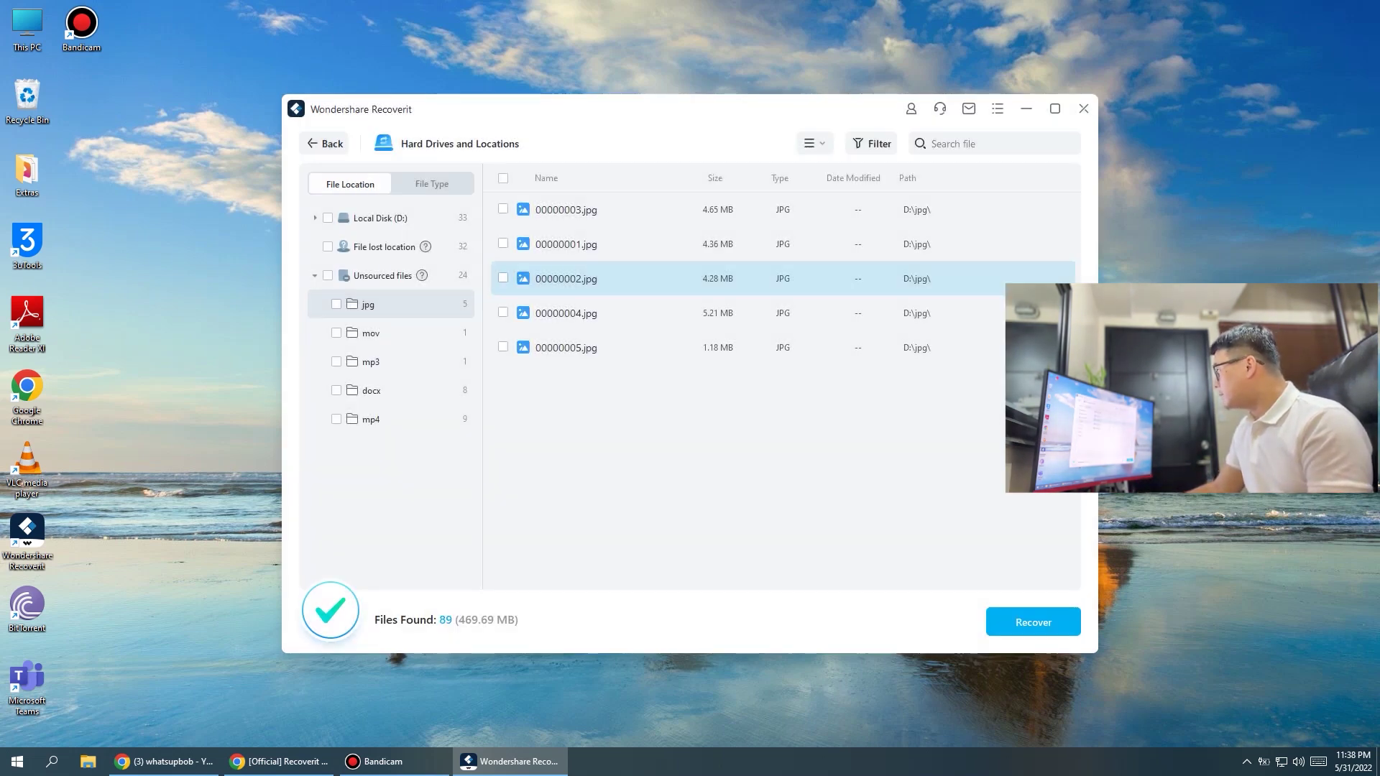
pyautogui.click(336, 304)
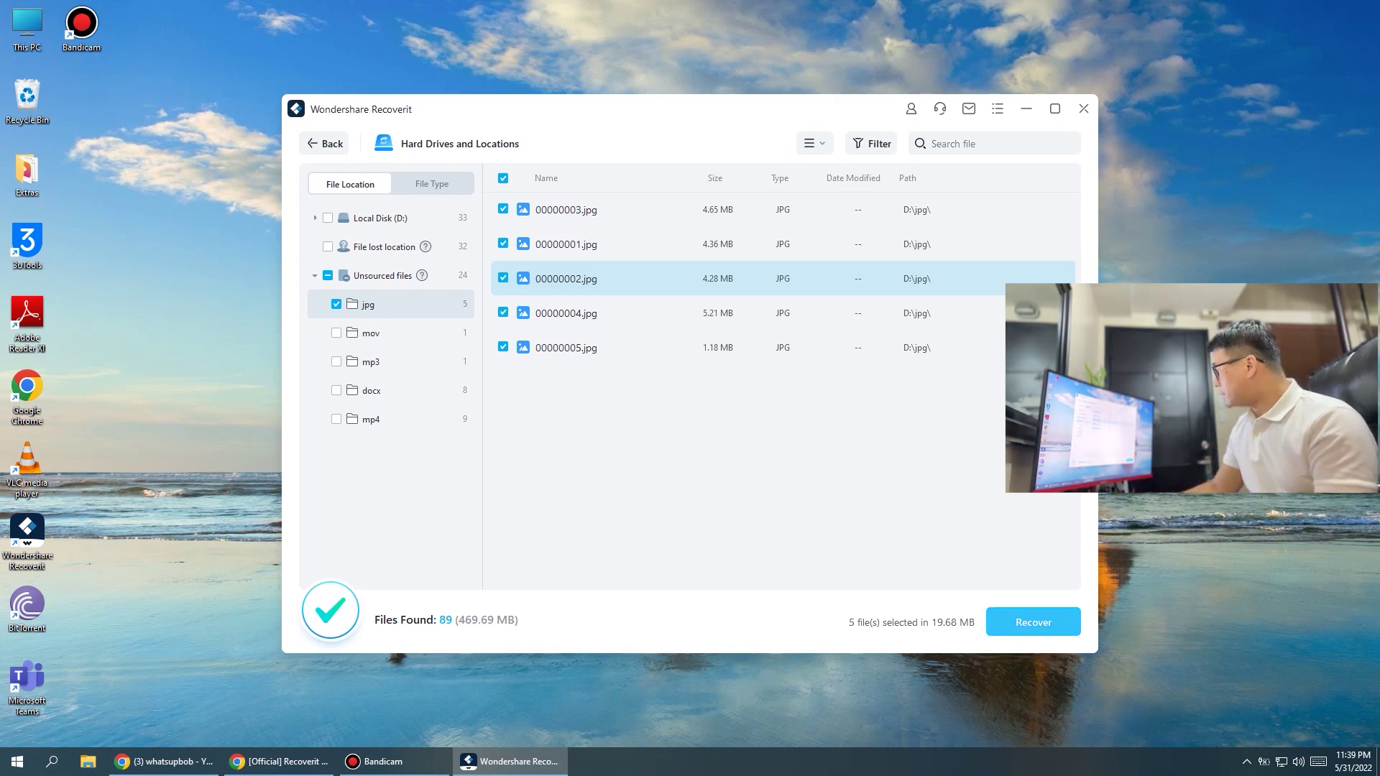
# - Recover the five selected photos into the 'recover it' folder on whatsupbob(C:)
pyautogui.click(1034, 622)
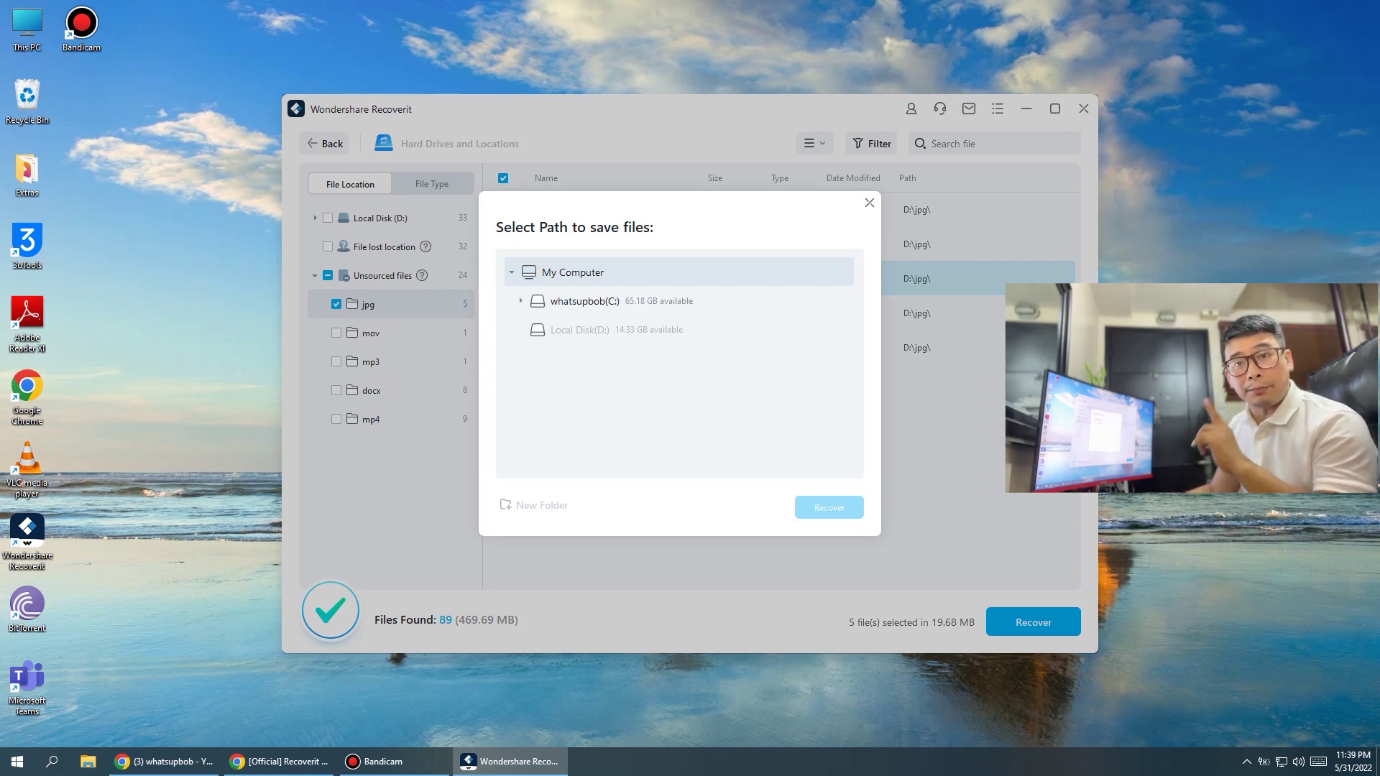
pyautogui.click(588, 301)
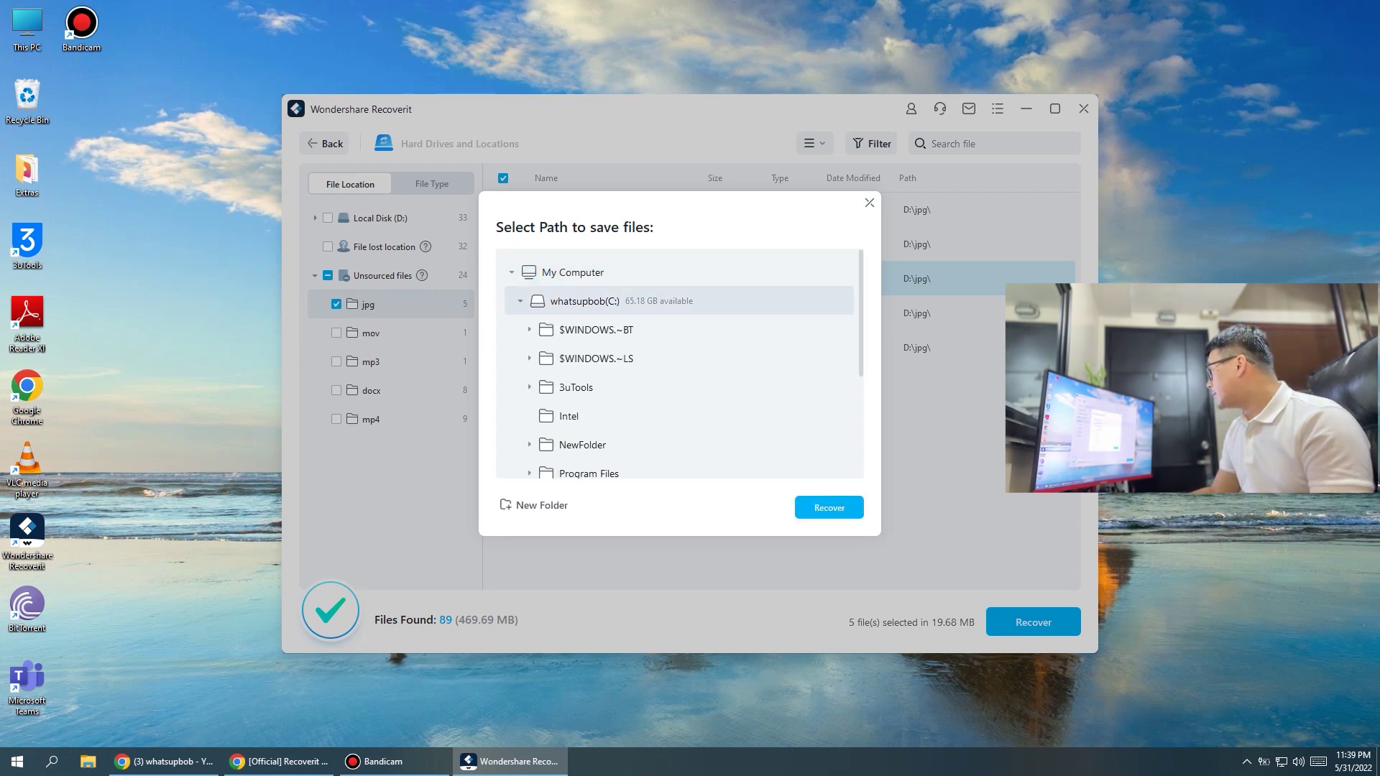
pyautogui.scroll(-2, 680, 367)
pyautogui.scroll(-2, 680, 367)
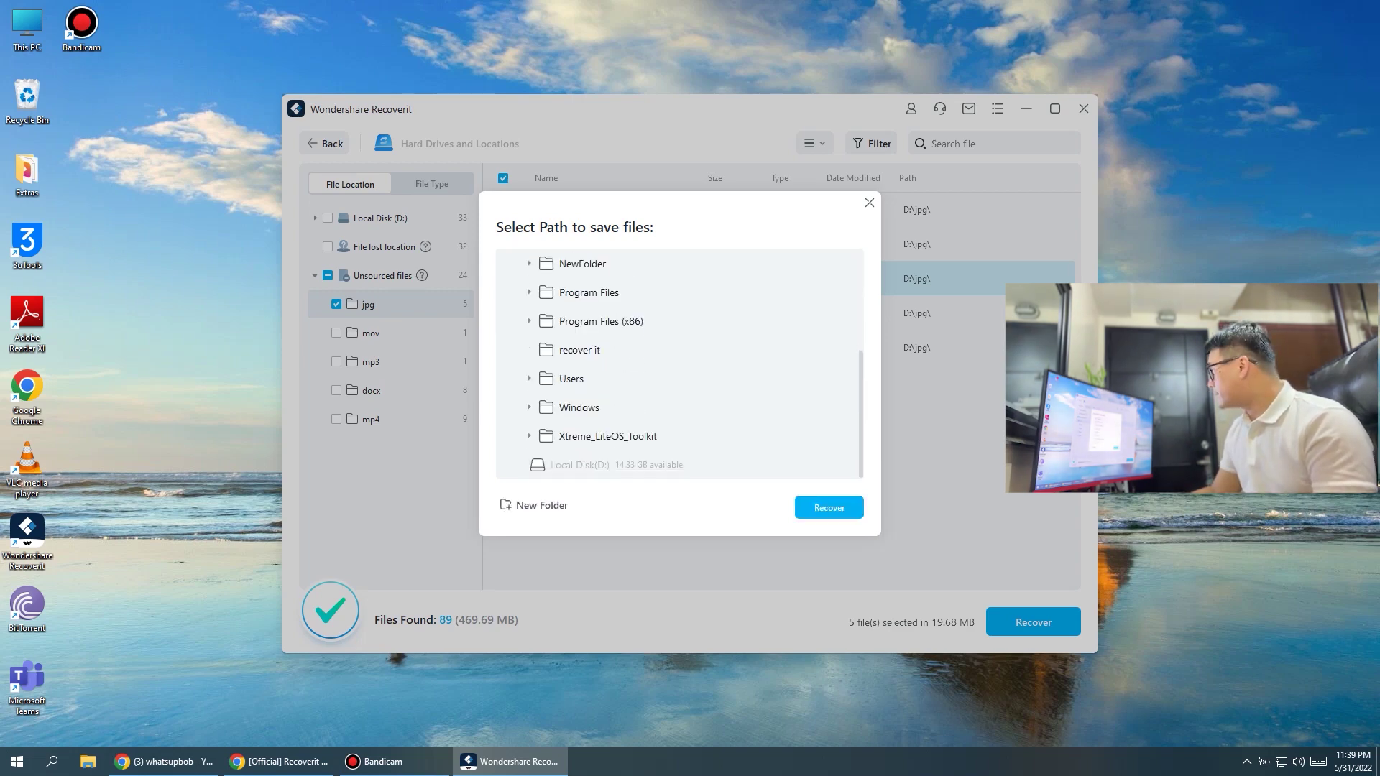
pyautogui.click(580, 349)
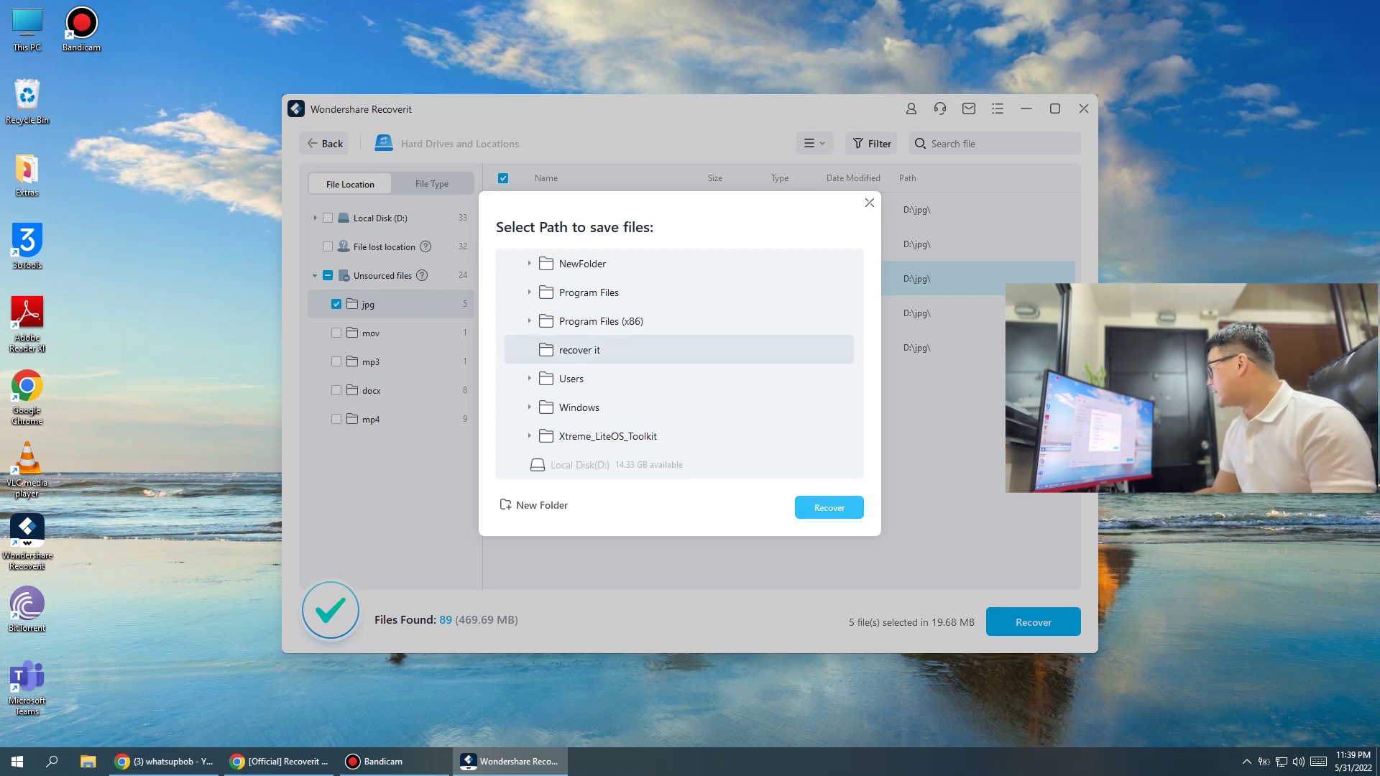
pyautogui.click(828, 506)
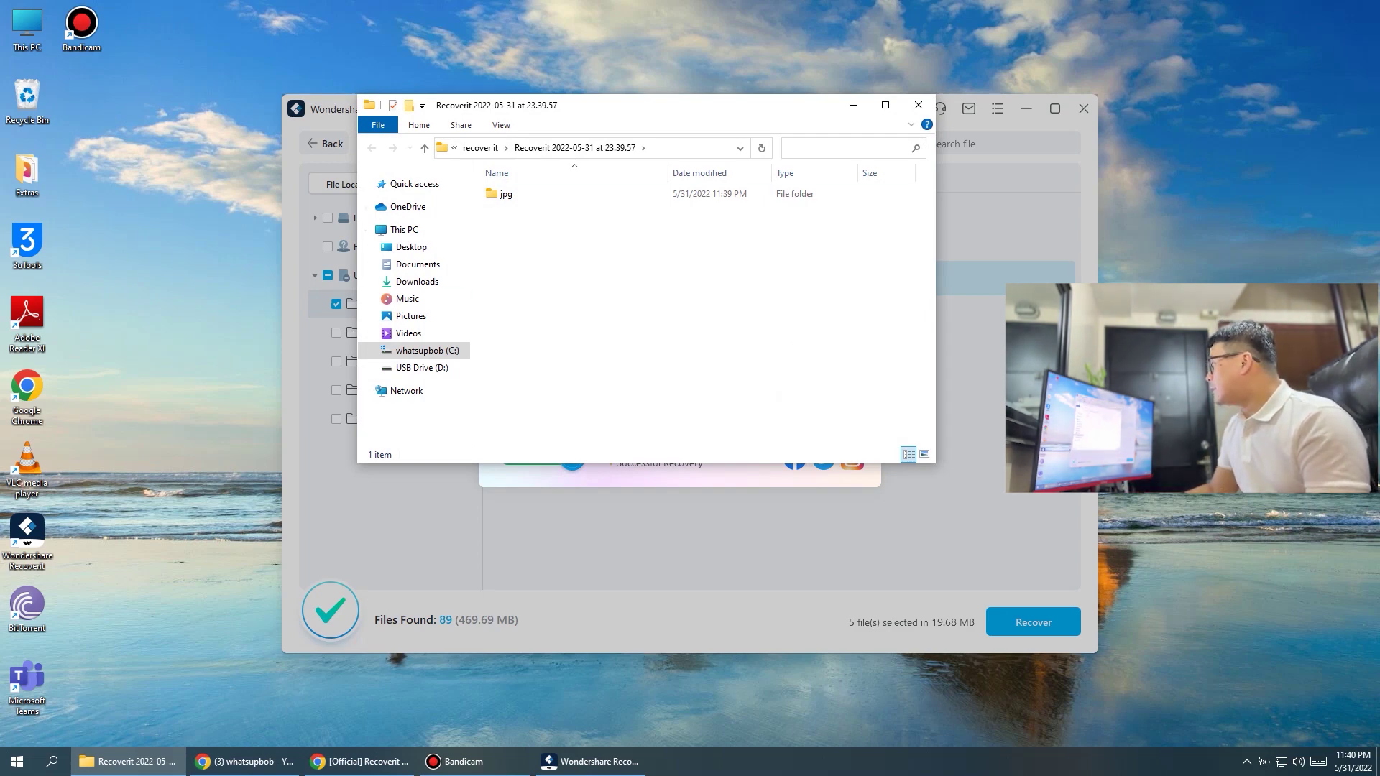
# - Move the Explorer window aside and dismiss Recoverit's recovery-completed notice
pyautogui.moveTo(668, 105); pyautogui.dragTo(357, 354)
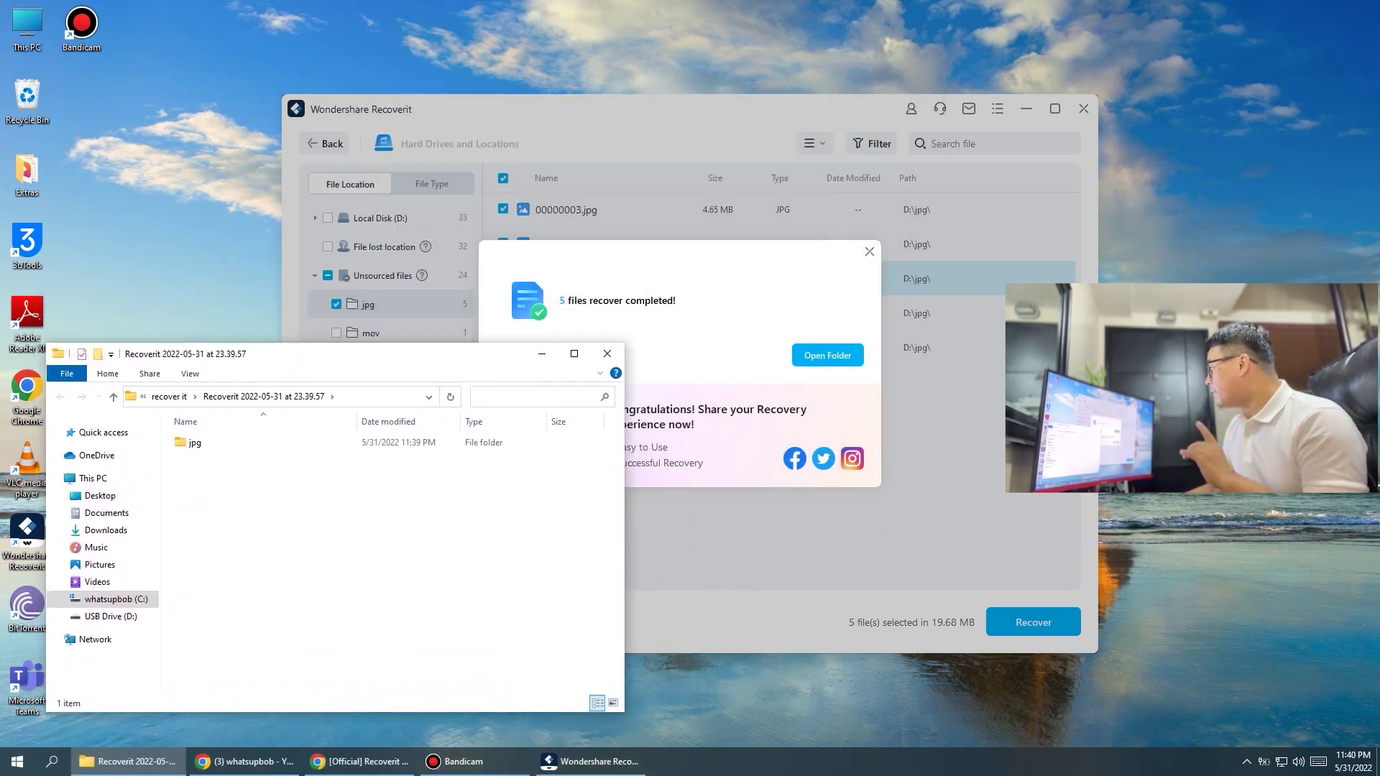
pyautogui.moveTo(357, 354); pyautogui.dragTo(444, 310)
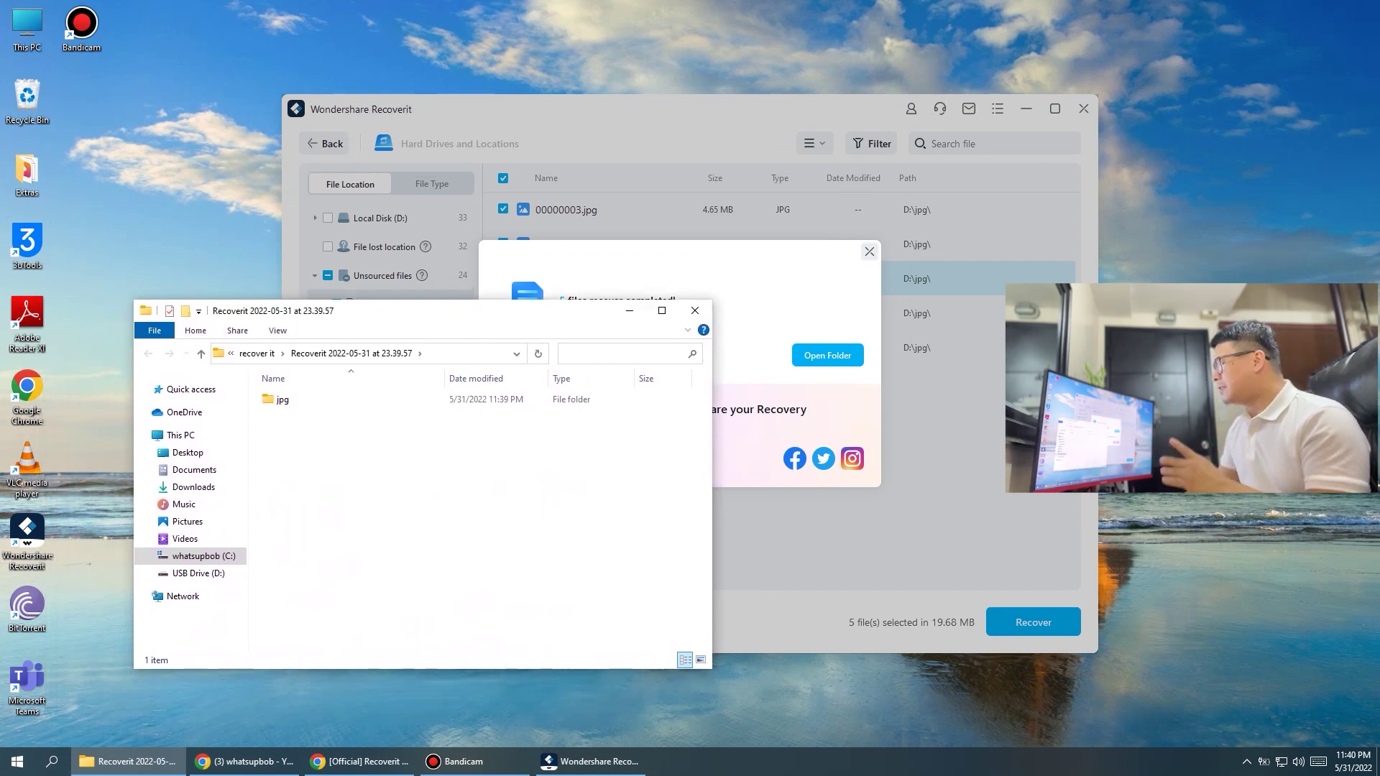
pyautogui.click(869, 251)
# - Open the jpg folder in a maximized Explorer window showing the five photo thumbnails
pyautogui.moveTo(194, 311); pyautogui.dragTo(281, 83)
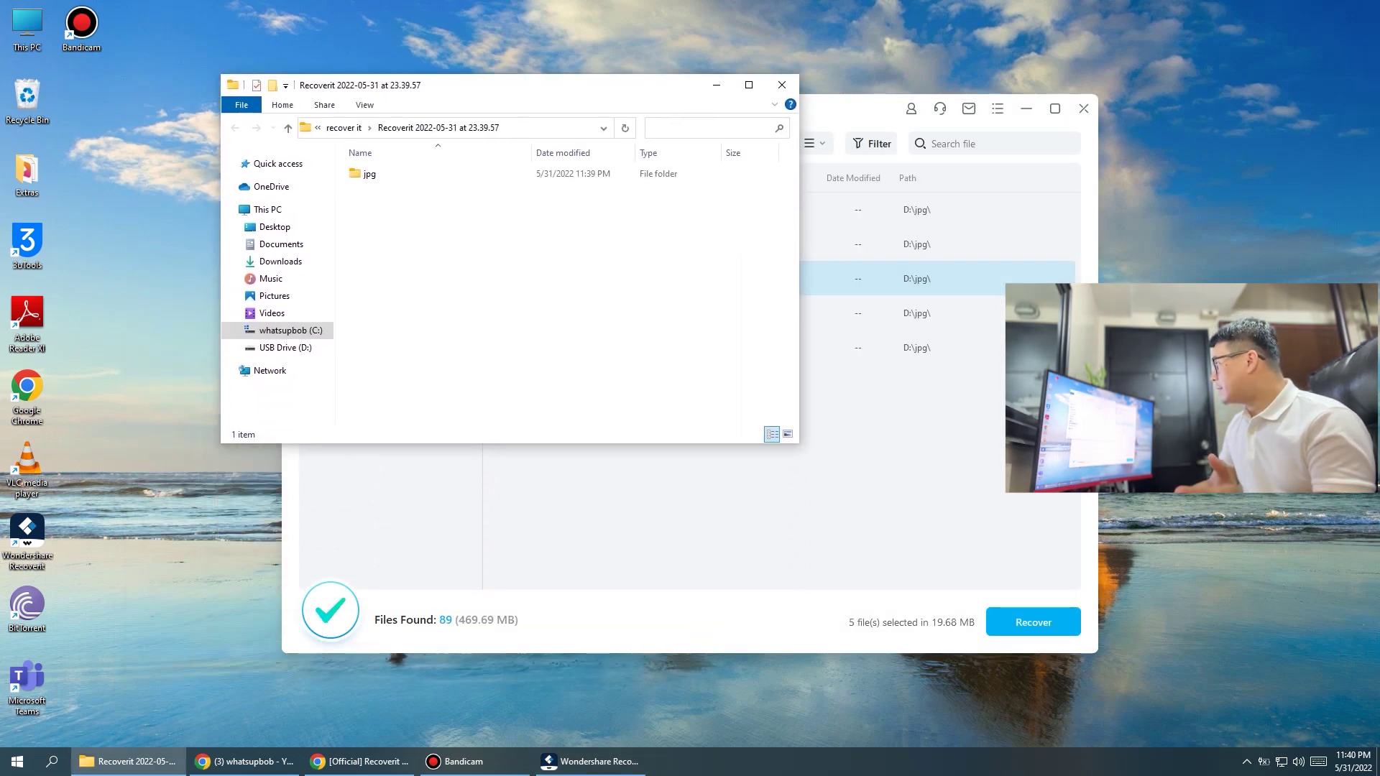
pyautogui.doubleClick(369, 174)
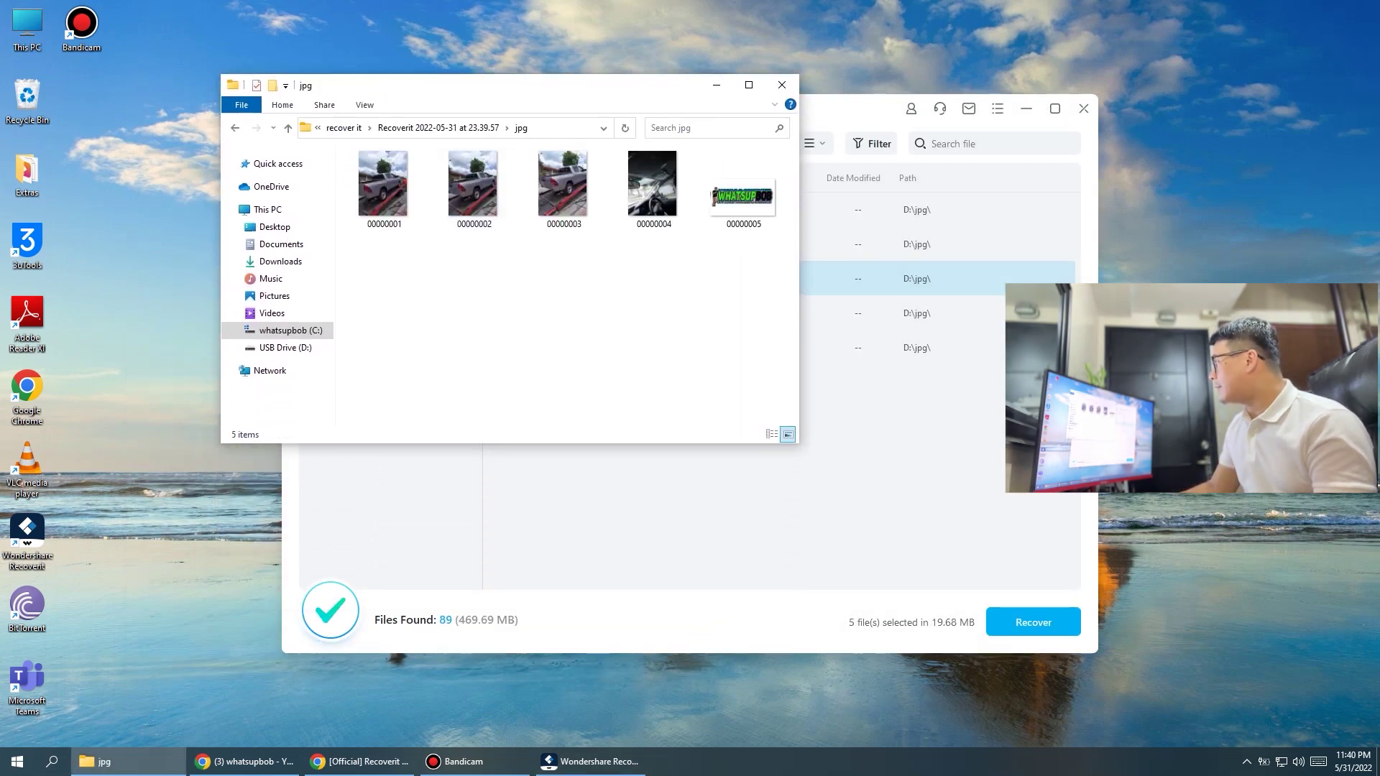
pyautogui.click(749, 85)
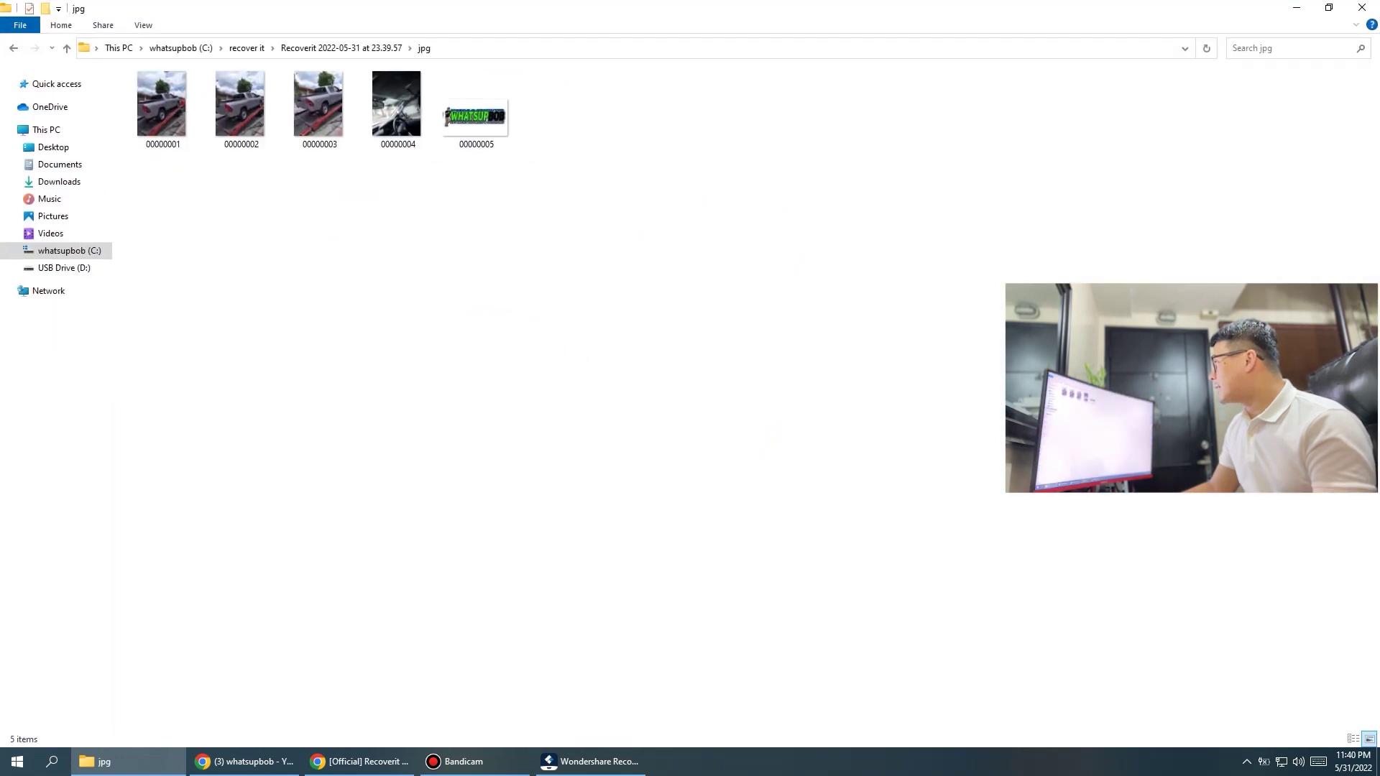
pyautogui.doubleClick(162, 104)
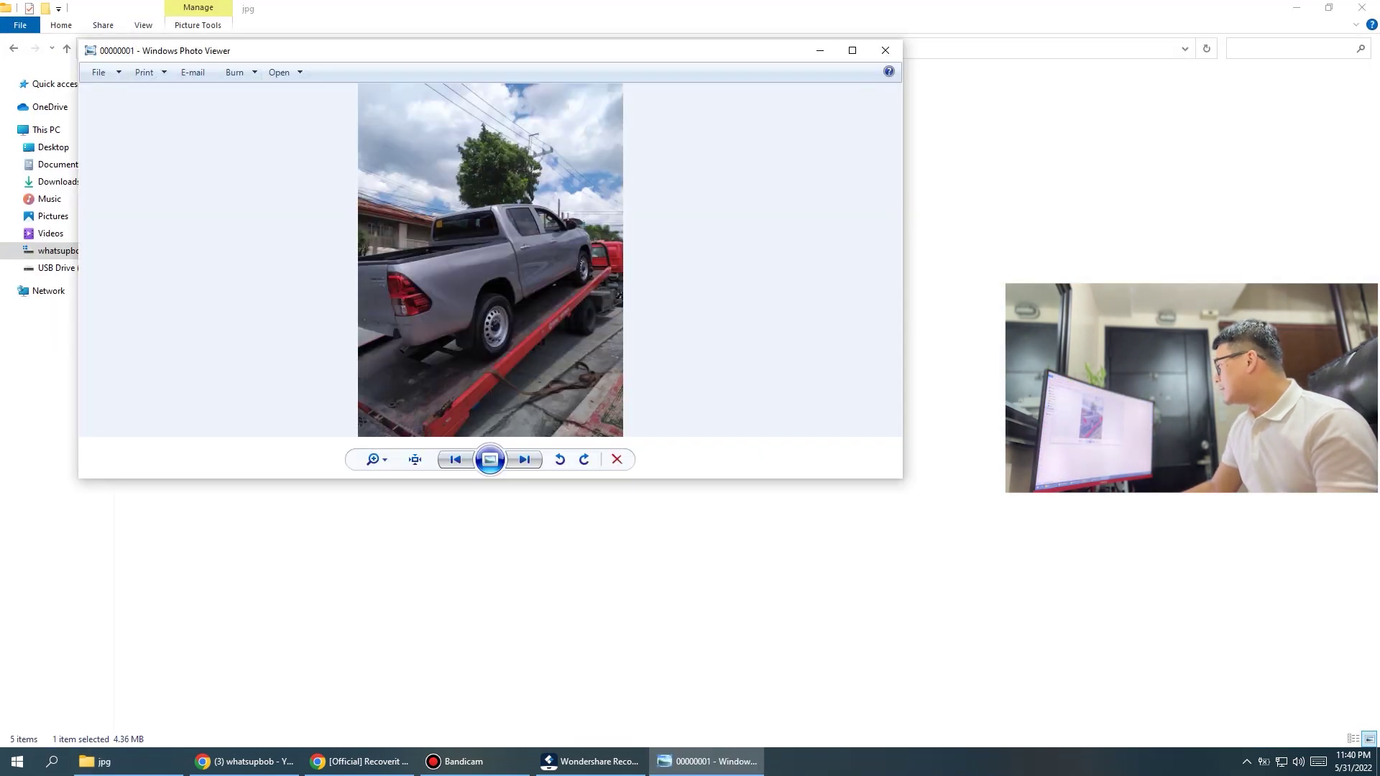
pyautogui.click(523, 460)
pyautogui.click(524, 460)
pyautogui.press('Left')
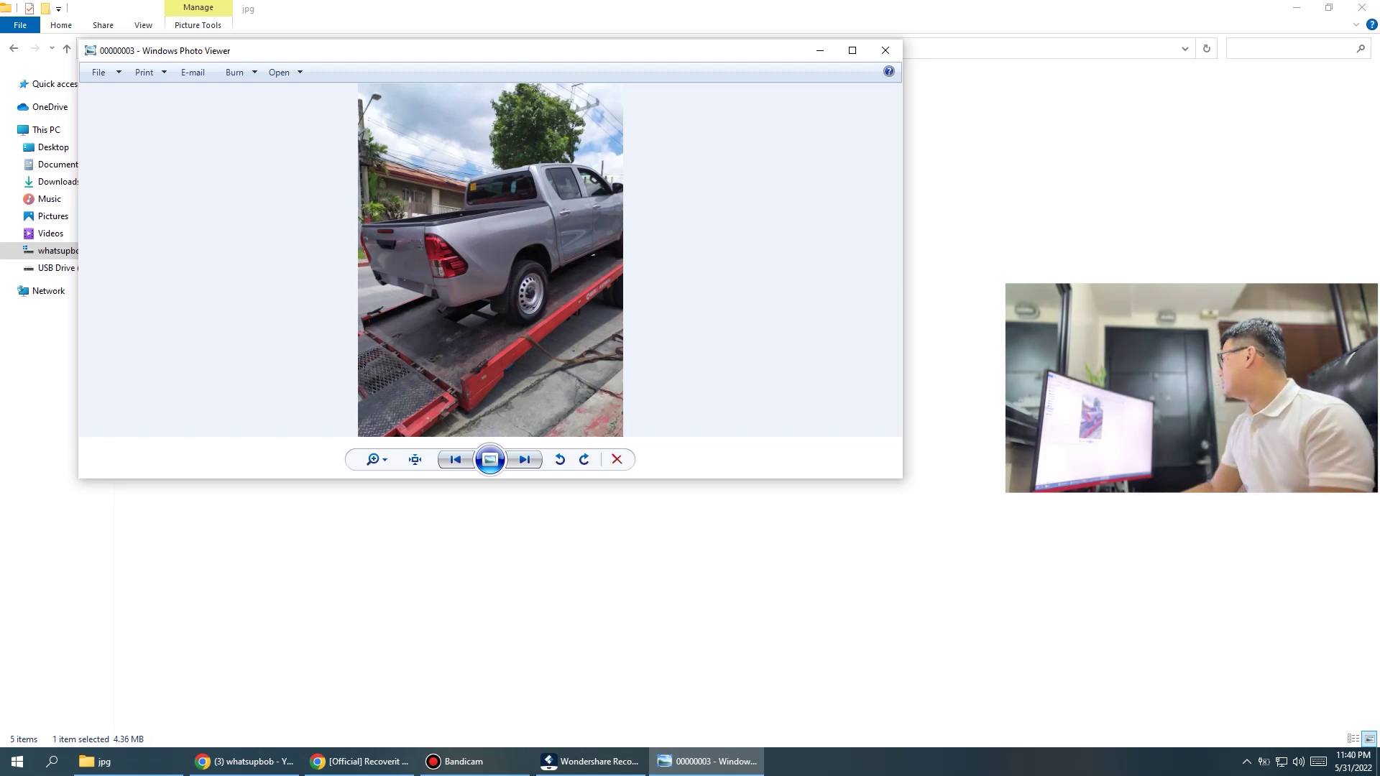
pyautogui.click(886, 49)
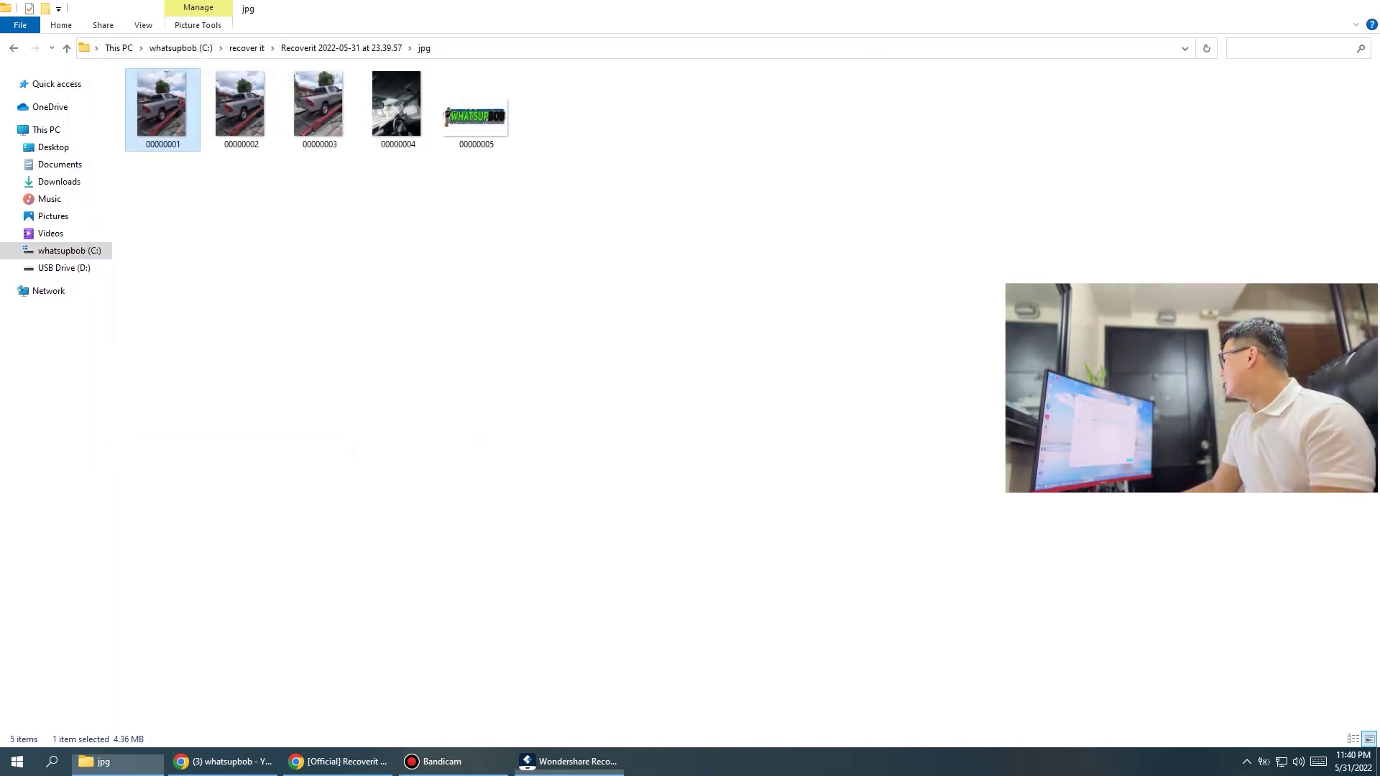